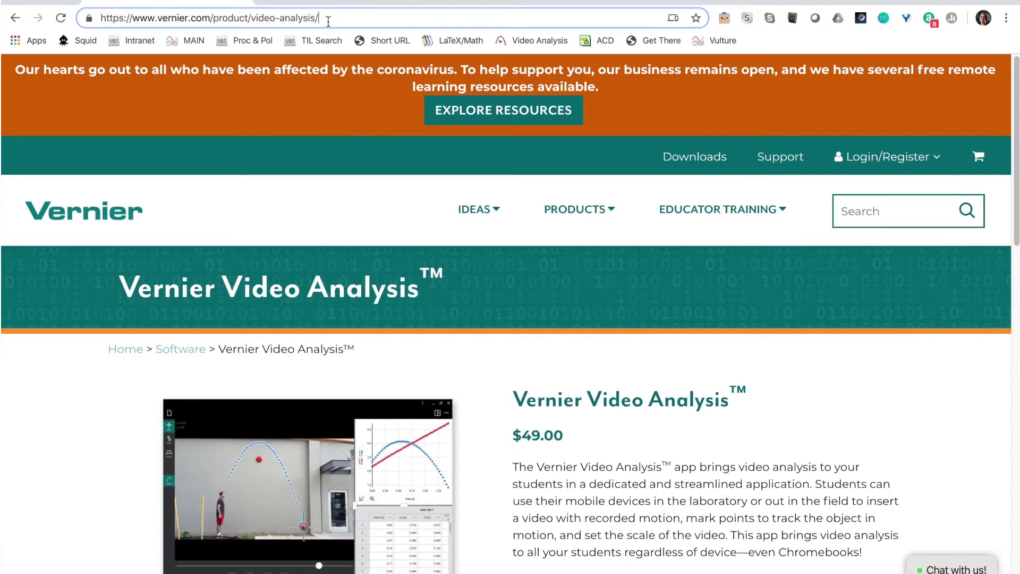
Step: Scroll down the Vernier product page and highlight the free trial sign-up sentence
left_click_drag(327, 21, 97, 19)
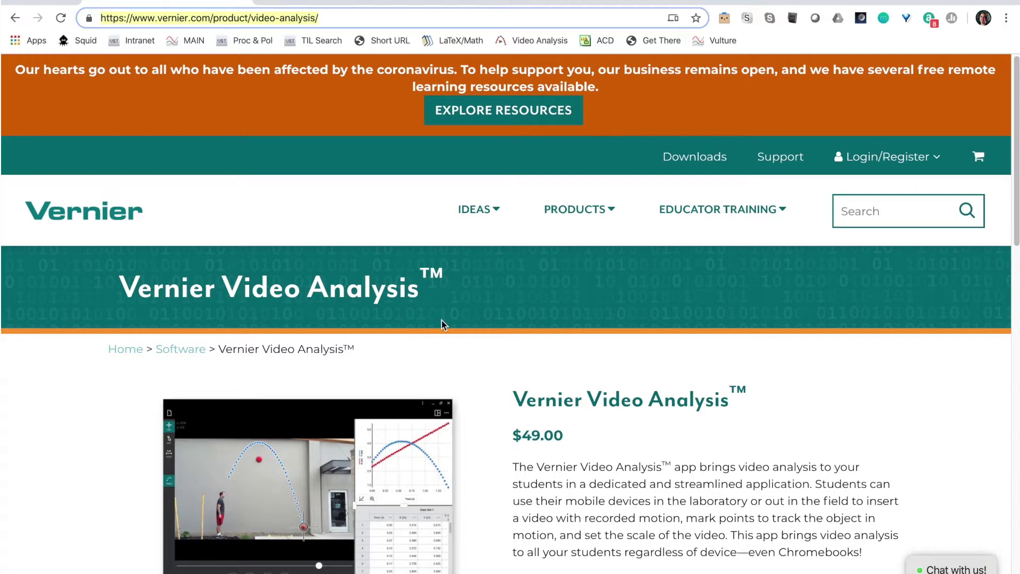
scroll(442, 320, "down", 5)
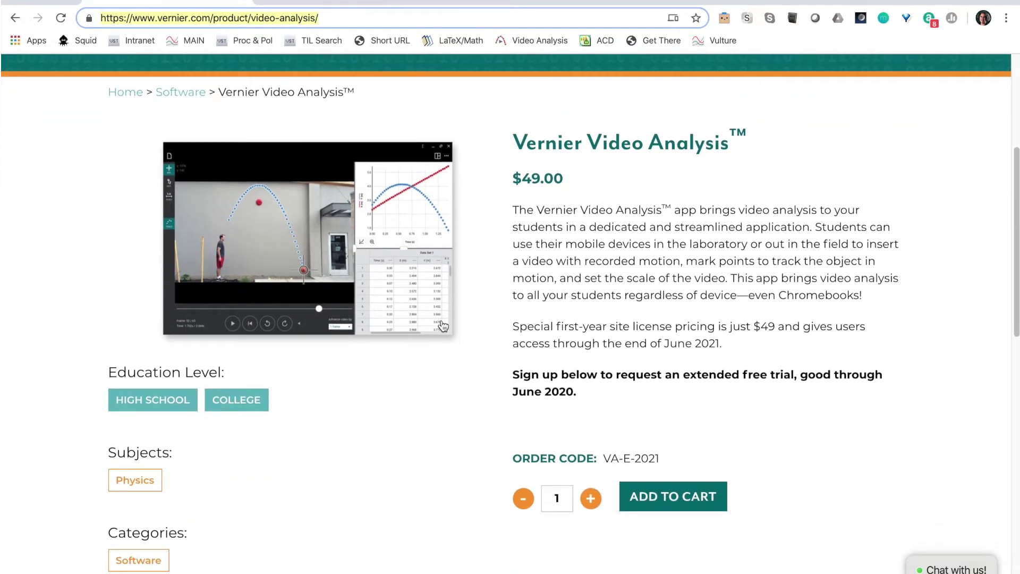
scroll(442, 326, "down", 1)
left_click(515, 318)
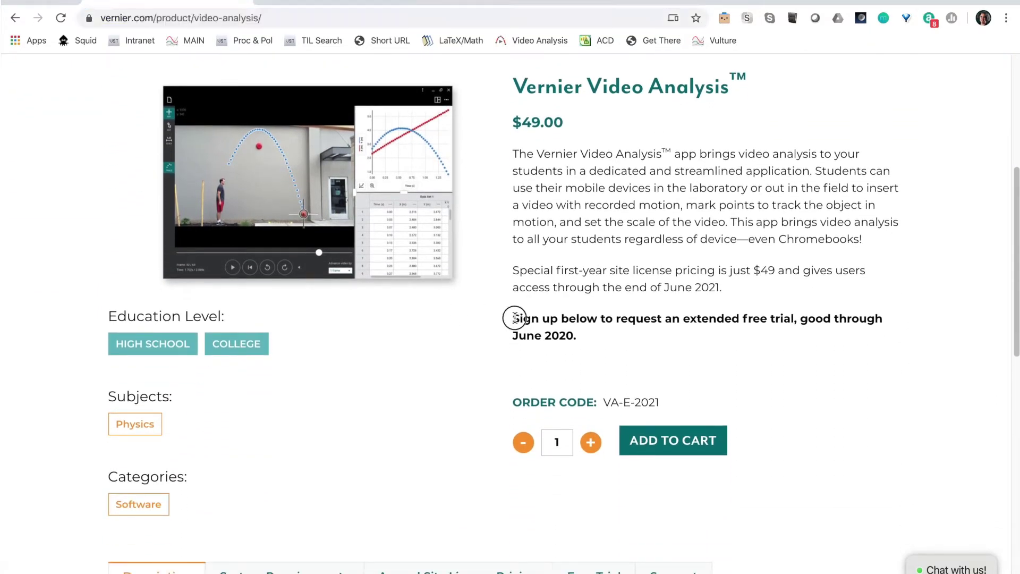
left_click_drag(514, 318, 574, 330)
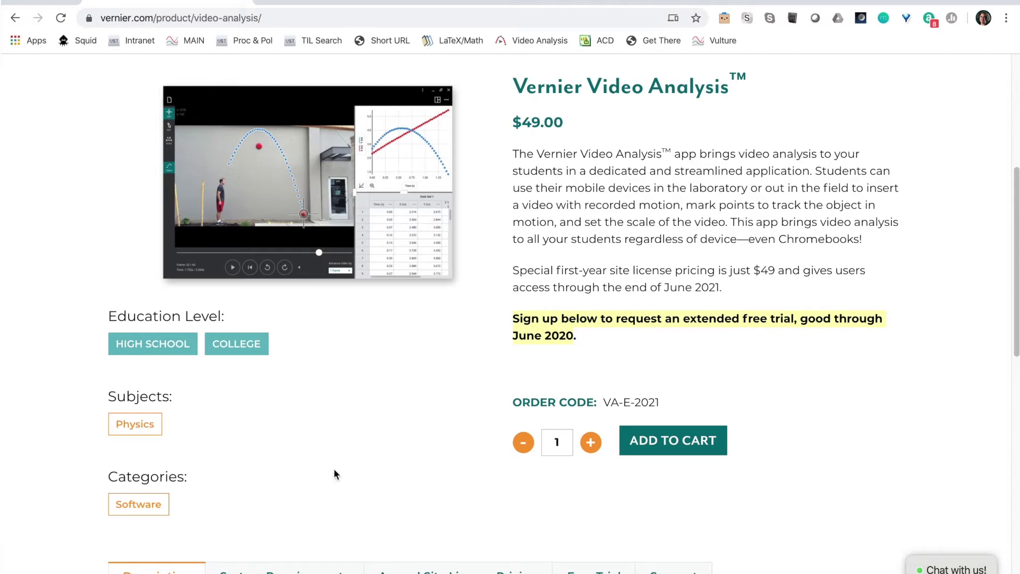
Step: Show the Free Trial tab and scroll down to the trial request form
scroll(335, 470, "down", 3)
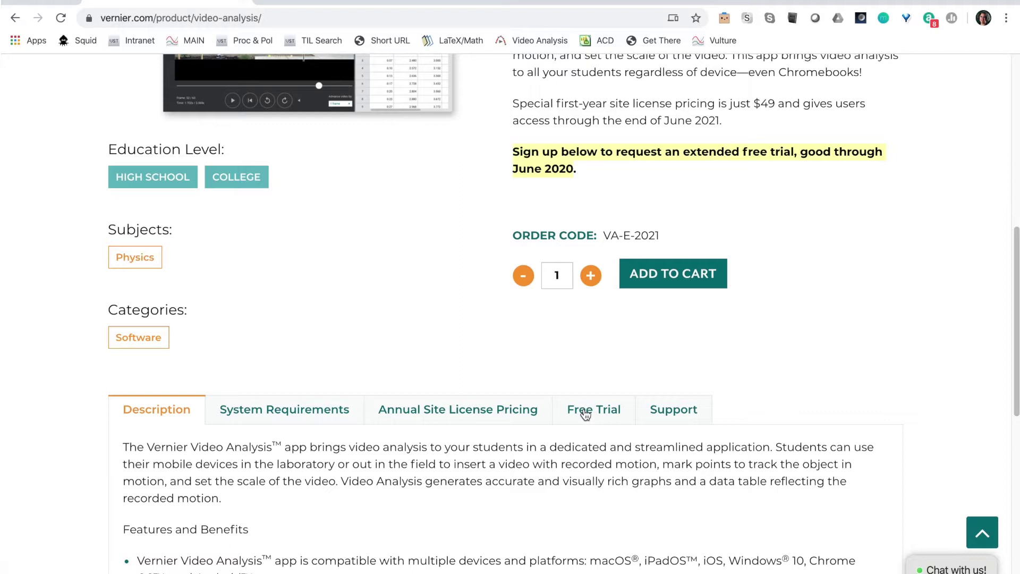
left_click(585, 415)
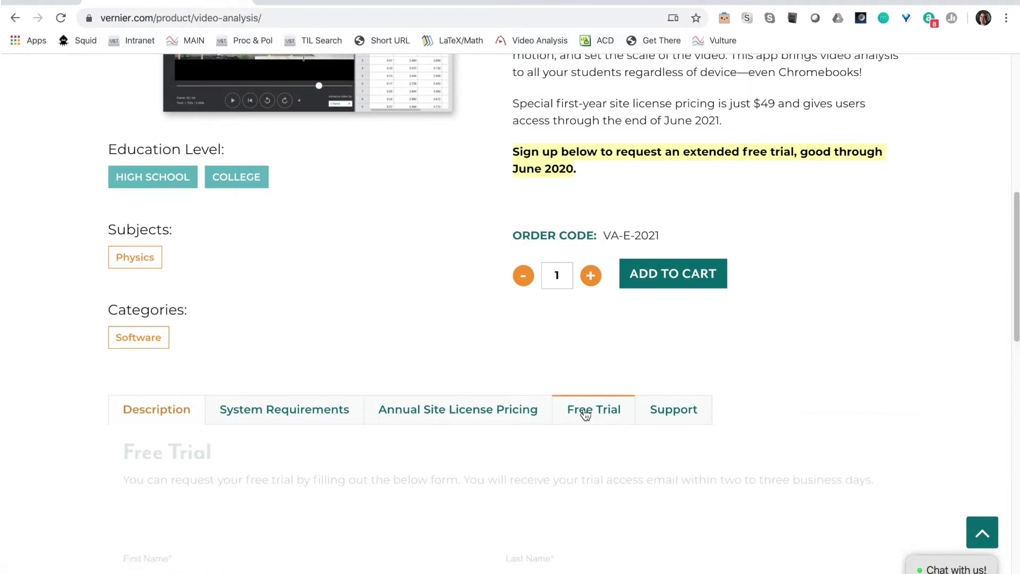
scroll(585, 413, "down", 3)
scroll(585, 413, "down", 6)
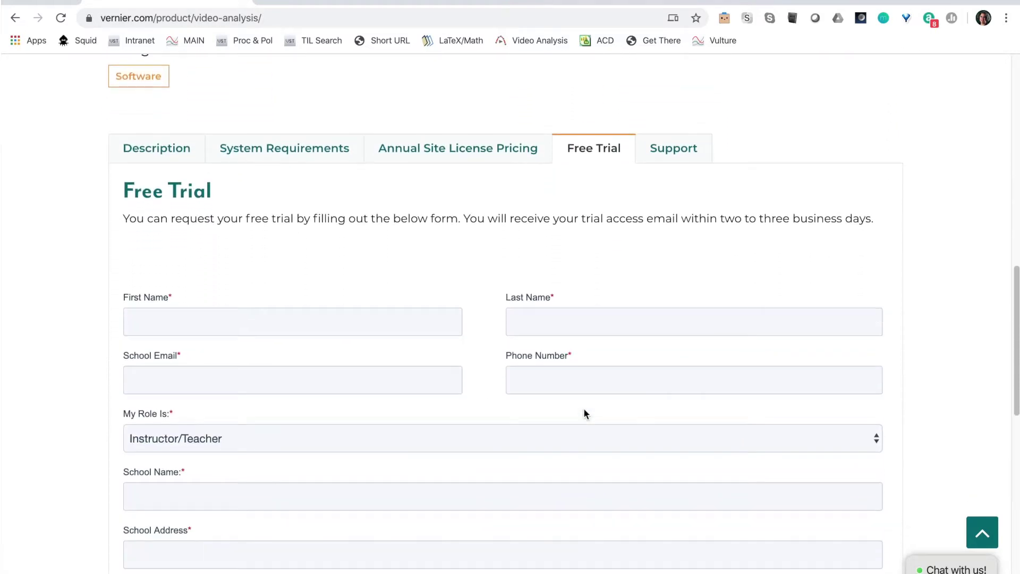
scroll(584, 413, "down", 2)
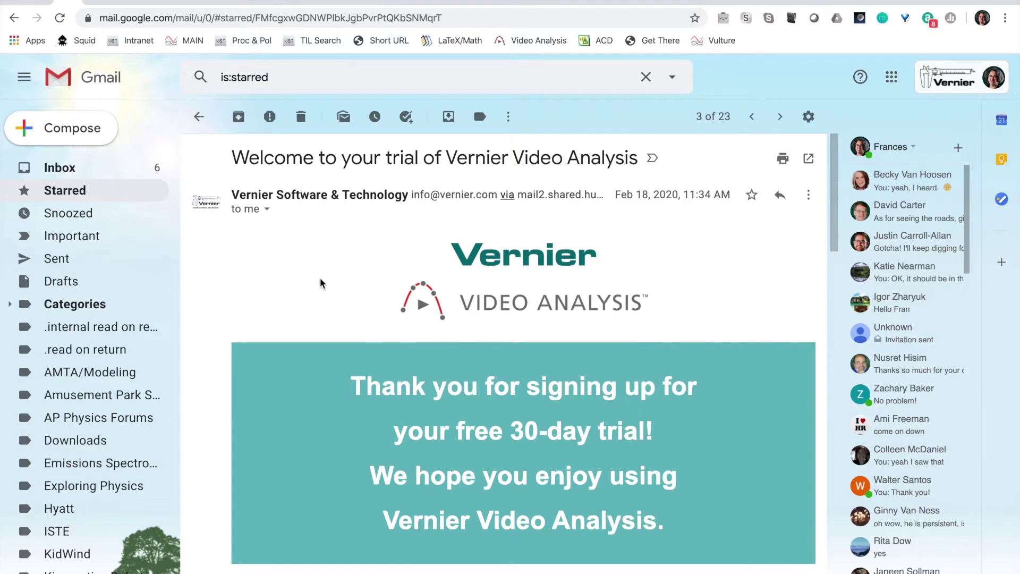
Step: Scroll through the Vernier welcome email and follow its orange Access My 30-Day Trial button
scroll(376, 346, "down", 3)
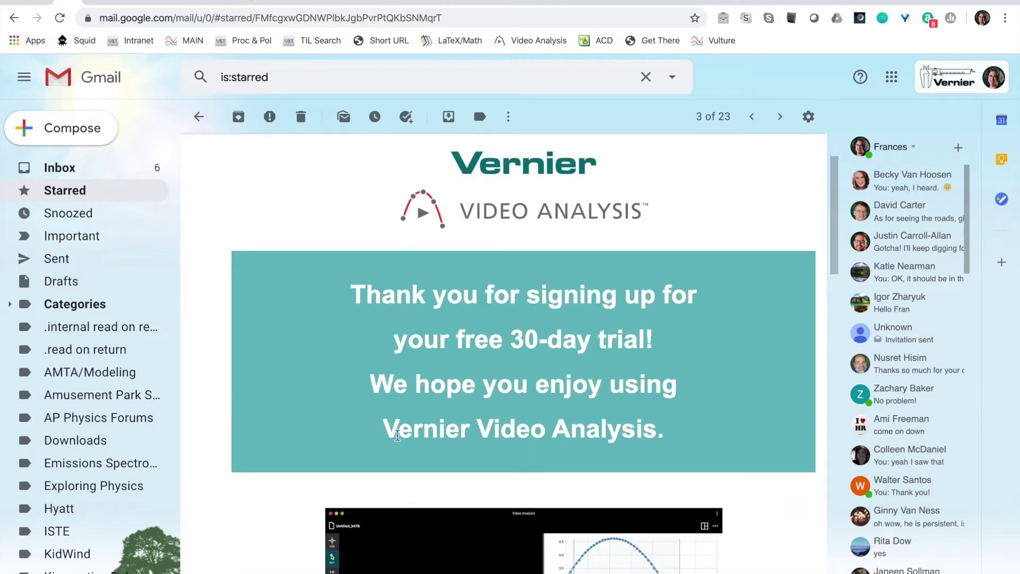
scroll(398, 434, "down", 1)
scroll(397, 435, "down", 7)
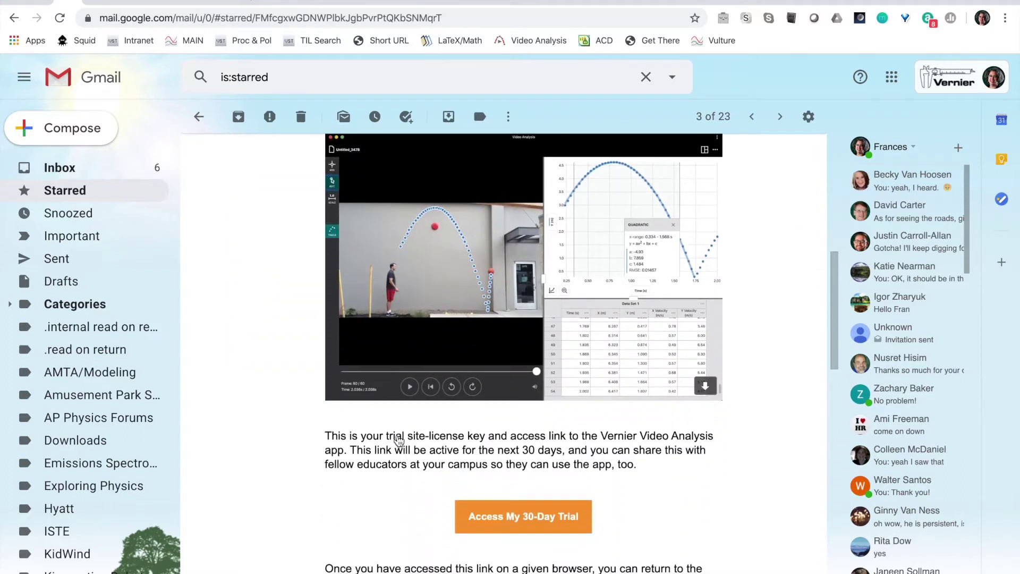
scroll(398, 435, "down", 4)
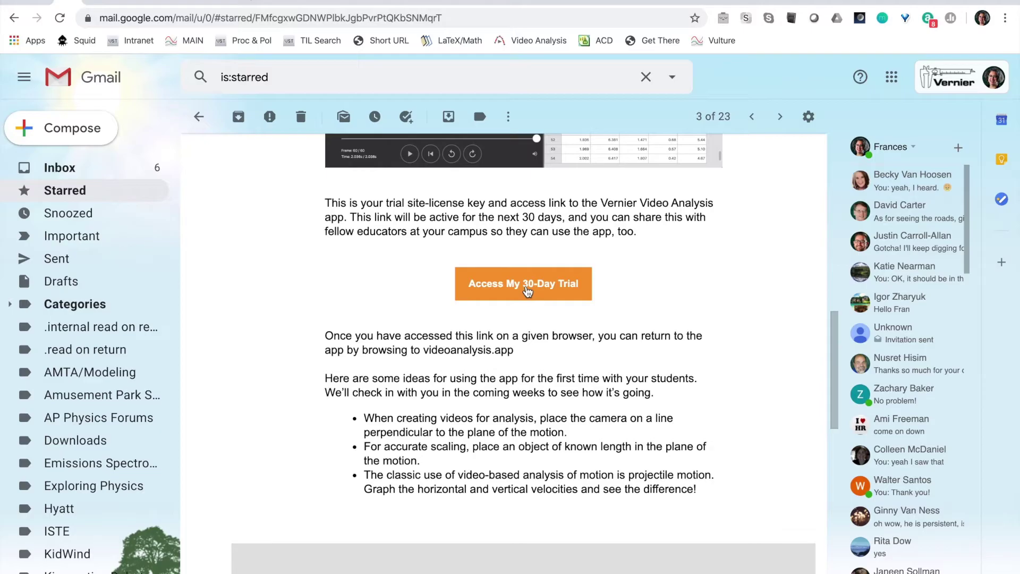
left_click(528, 292)
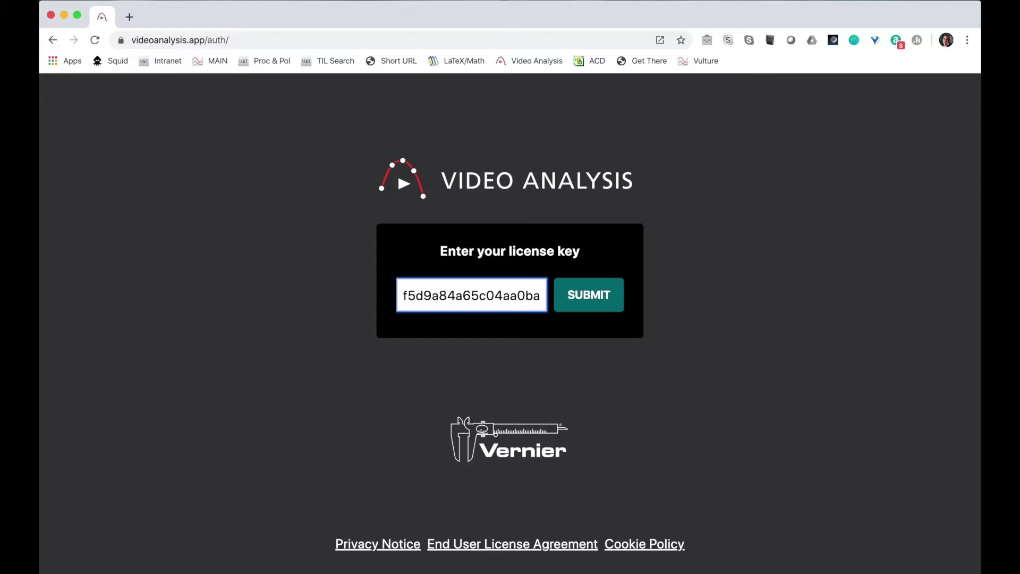
Step: Submit the prefilled trial license key to sign in to Video Analysis
left_click(600, 306)
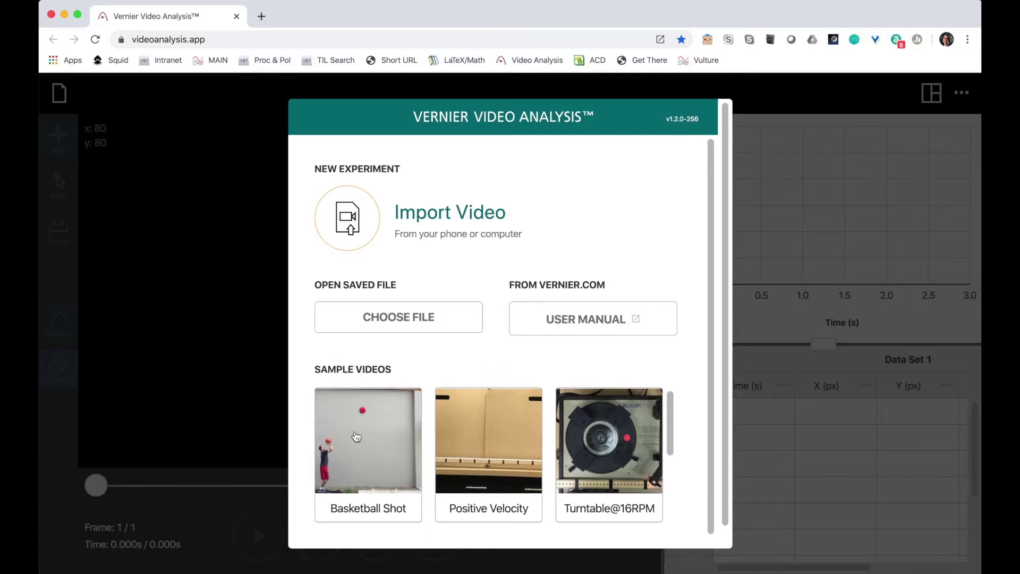
Step: Open the Basketball Shot sample and step forward six frames to the ball's release
scroll(395, 438, "down", 5)
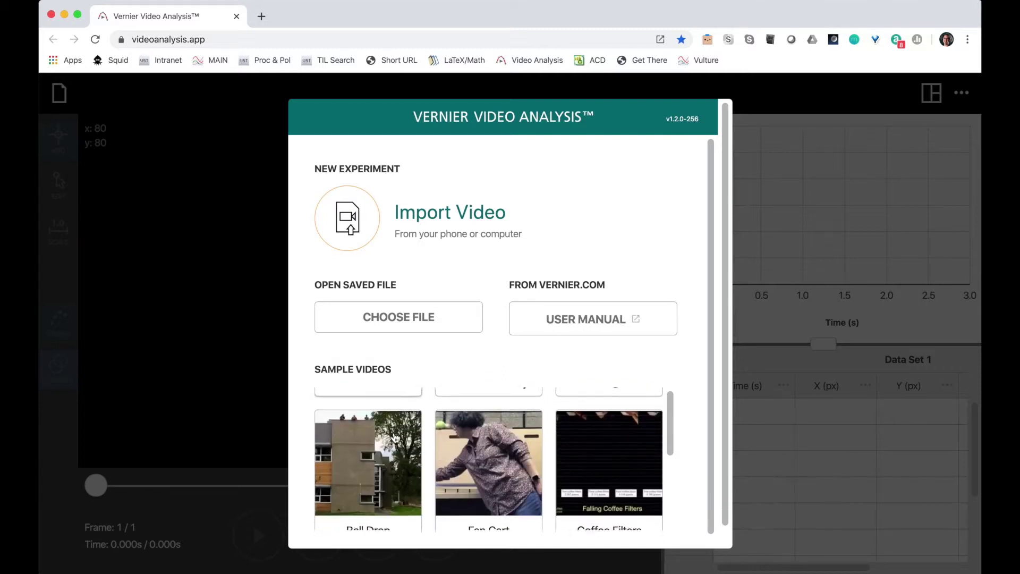
scroll(395, 438, "up", 3)
scroll(396, 438, "up", 2)
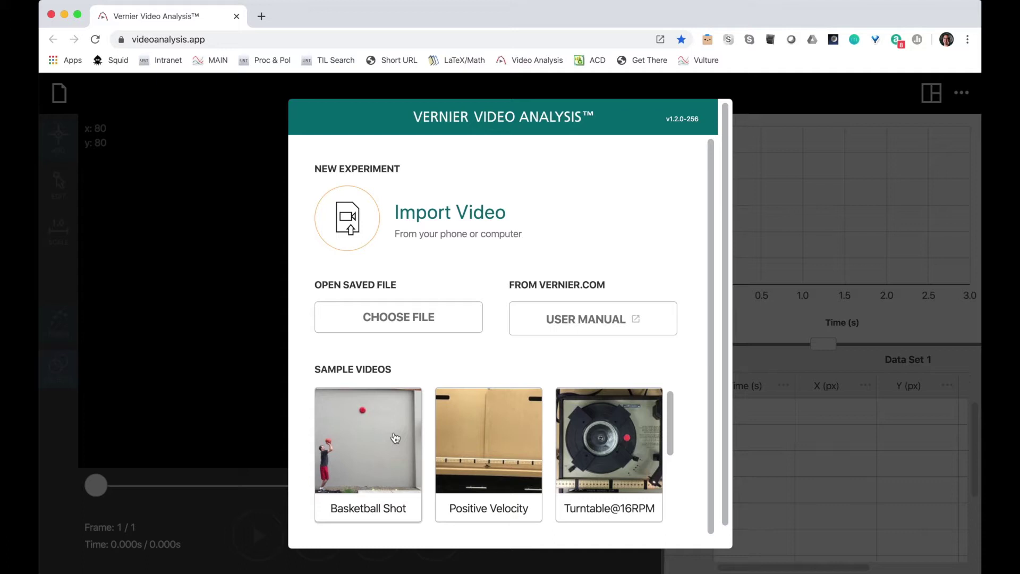
left_click(367, 458)
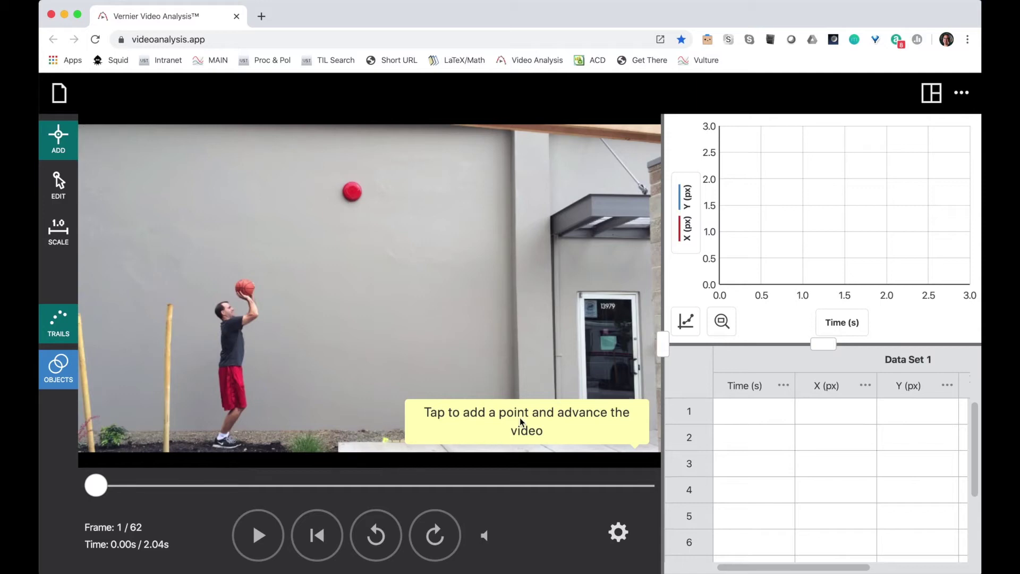
left_click(435, 533)
left_click(435, 533)
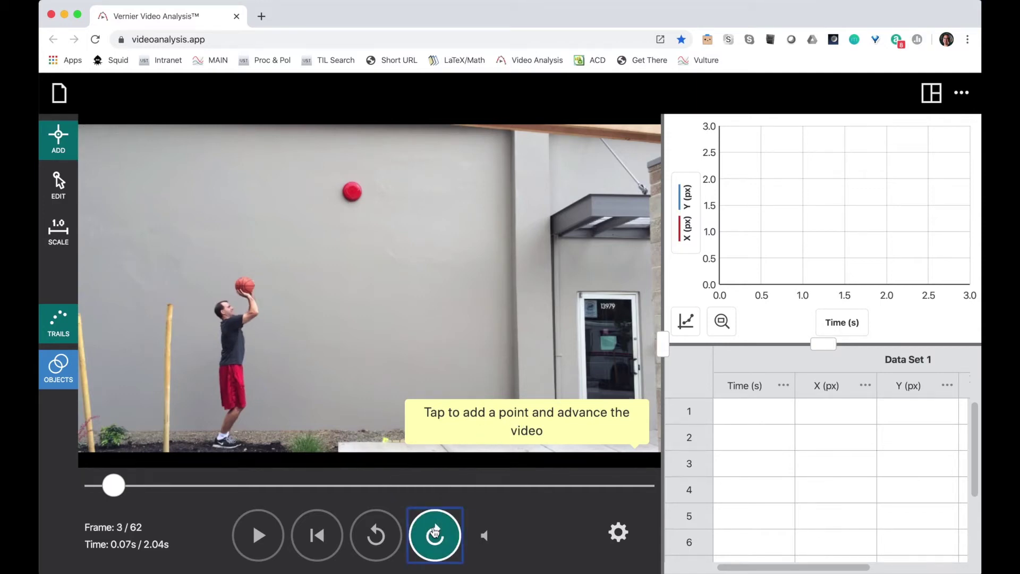
left_click(435, 533)
left_click(435, 532)
left_click(435, 533)
left_click(435, 533)
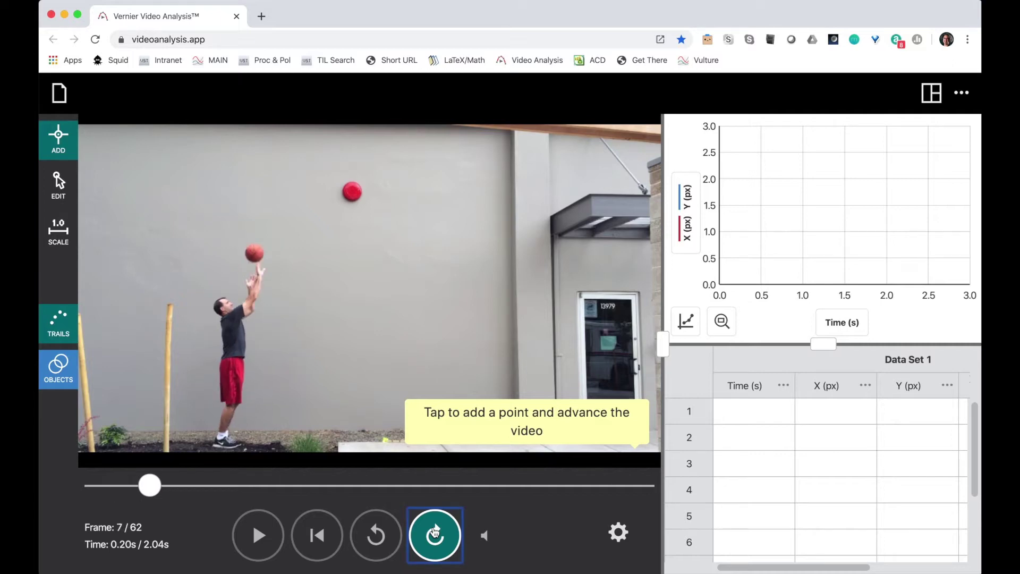
Step: Set the Advanced Video Options frames-to-advance to 2 frames
left_click(617, 539)
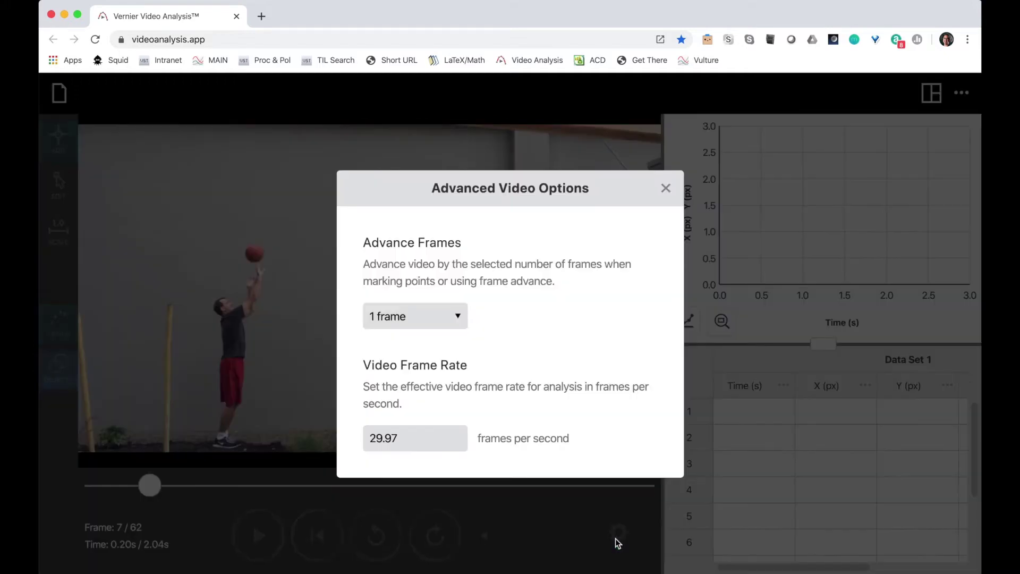
left_click(456, 318)
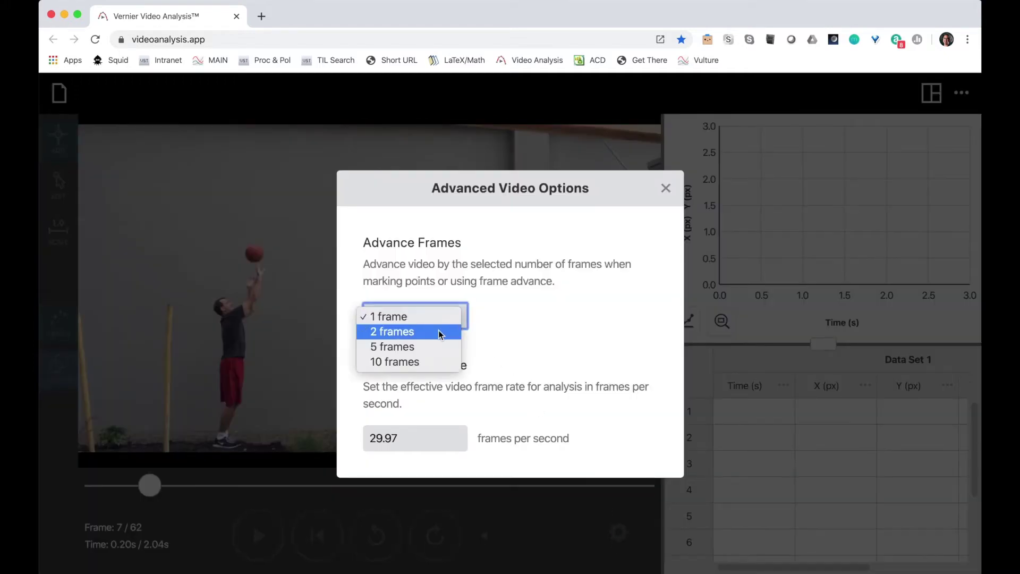
left_click(440, 334)
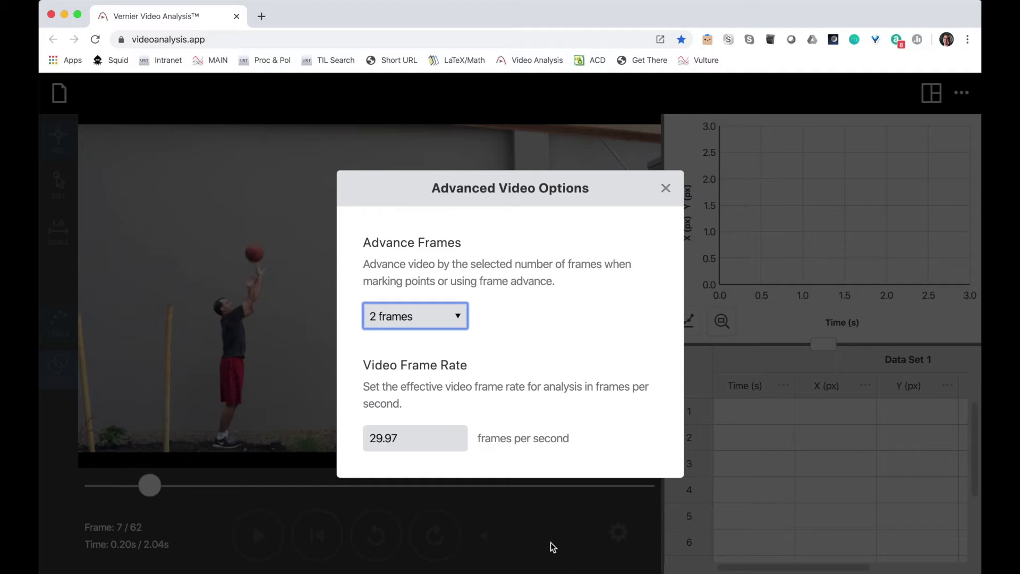
left_click(666, 189)
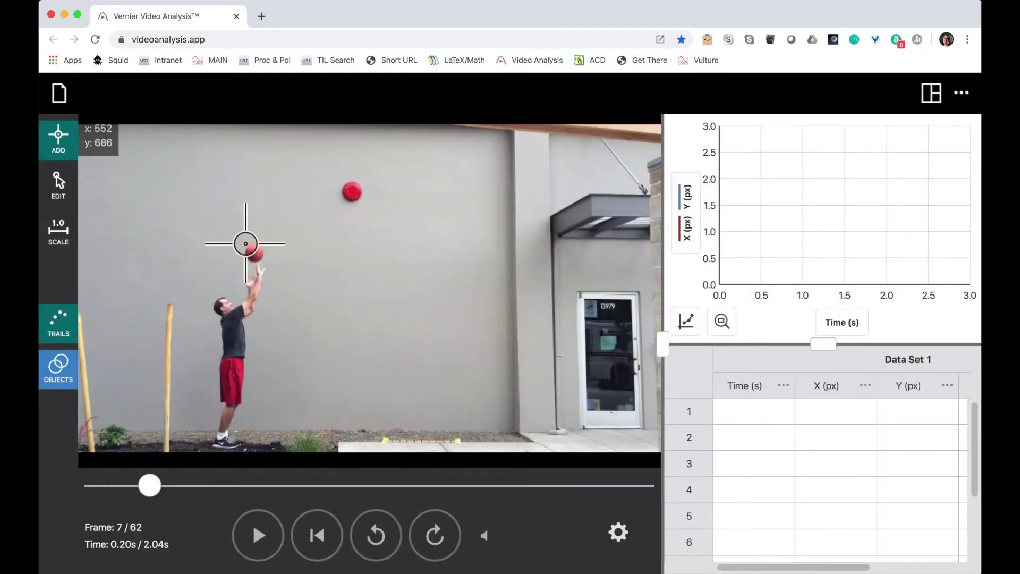
Step: Mark the ball in each frame from its release up to the top of its arc
left_click(254, 244)
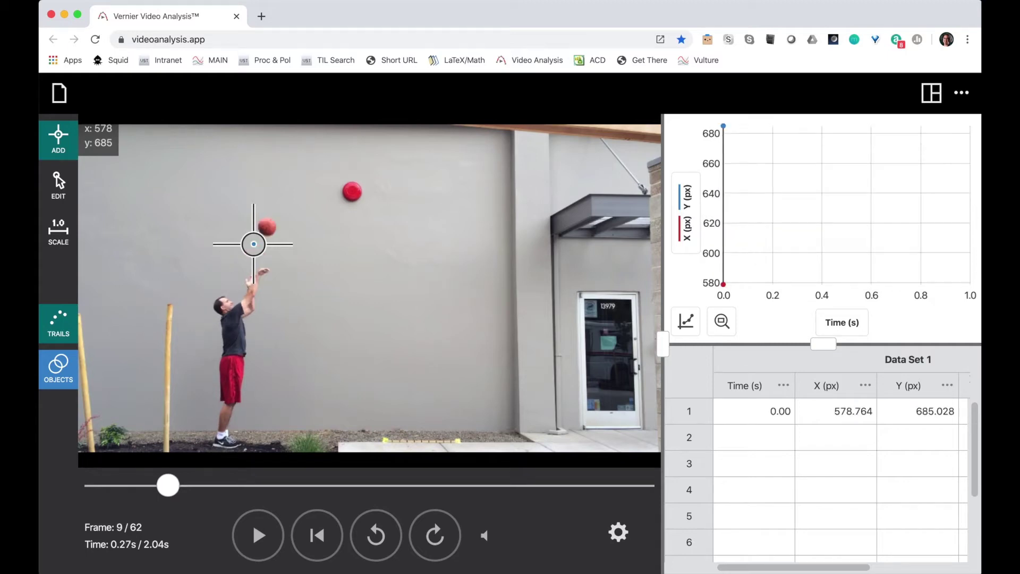
left_click(268, 218)
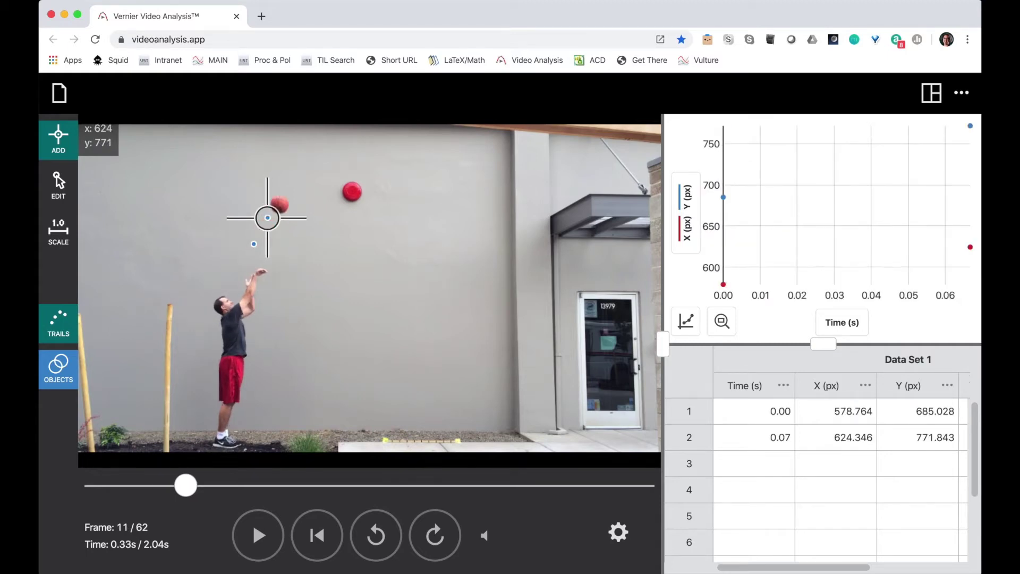
left_click(279, 195)
left_click(291, 176)
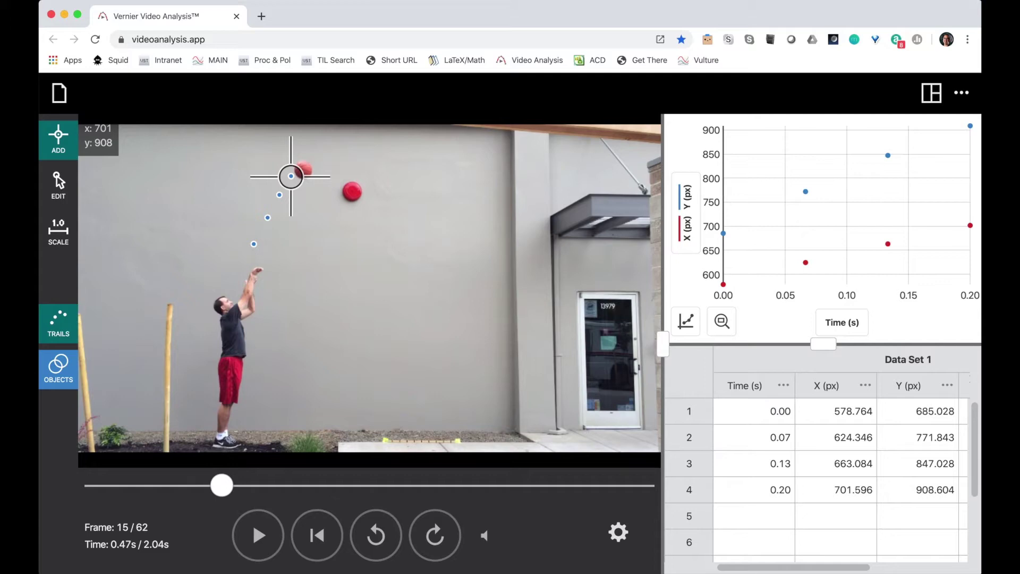
left_click(303, 160)
left_click(315, 149)
left_click(327, 141)
left_click(337, 134)
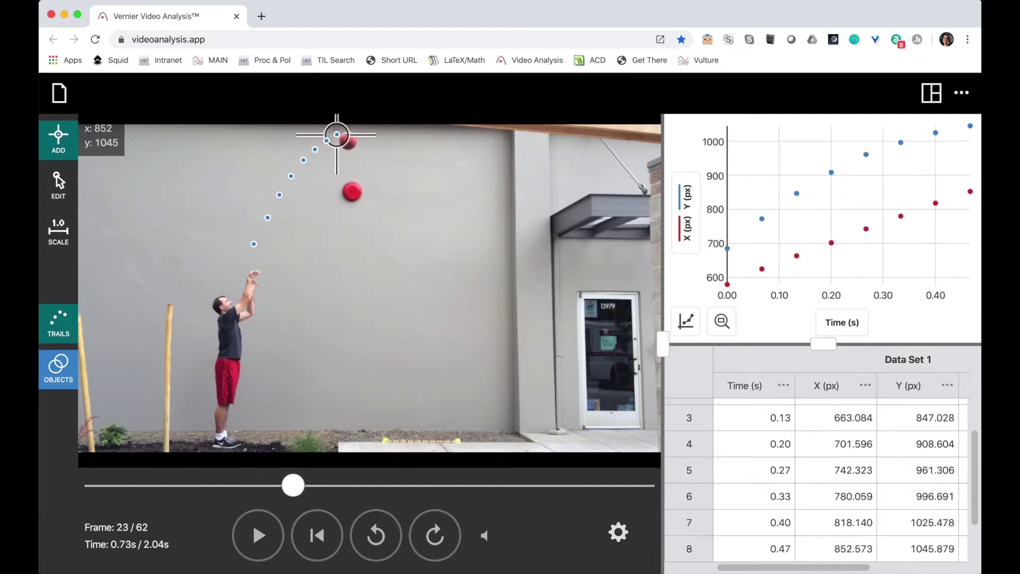
left_click(348, 133)
left_click(359, 132)
left_click(370, 135)
Step: Mark the descending ball frame by frame down to its last position near the ground
left_click(380, 142)
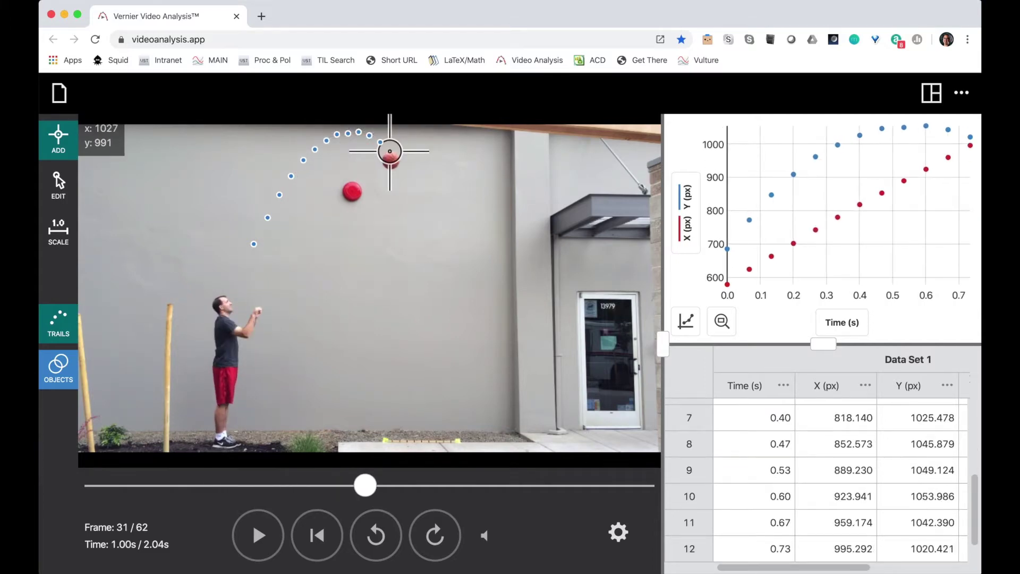
left_click(391, 151)
left_click(400, 170)
left_click(412, 178)
left_click(422, 198)
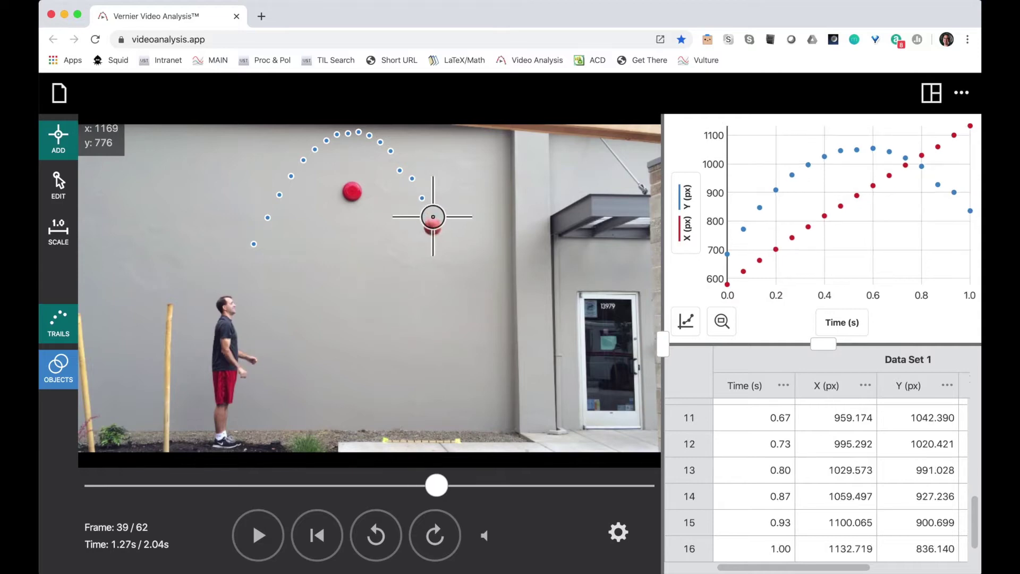
left_click(433, 217)
left_click(443, 241)
left_click(453, 268)
left_click(464, 298)
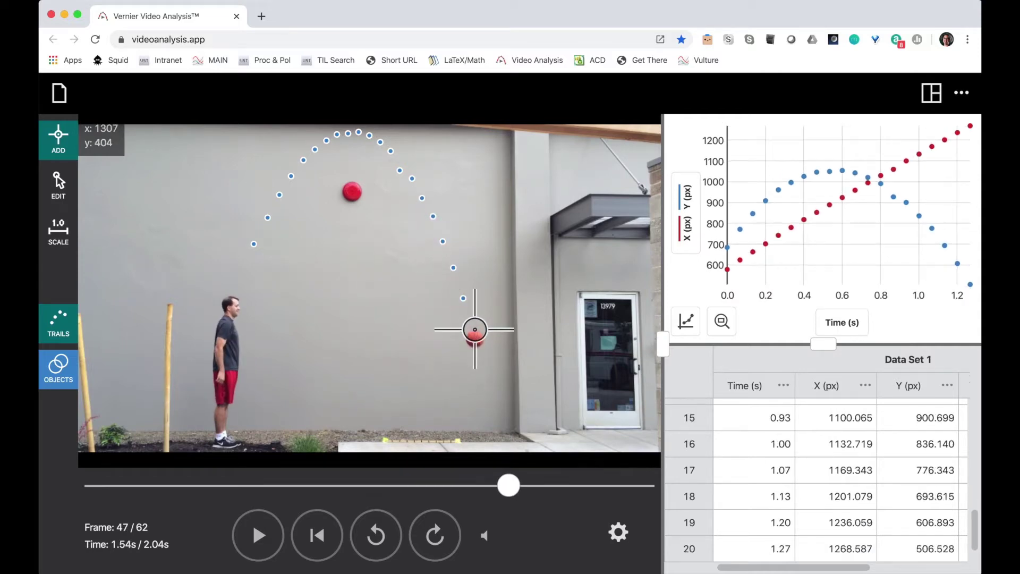
left_click(475, 330)
left_click(487, 366)
left_click(497, 403)
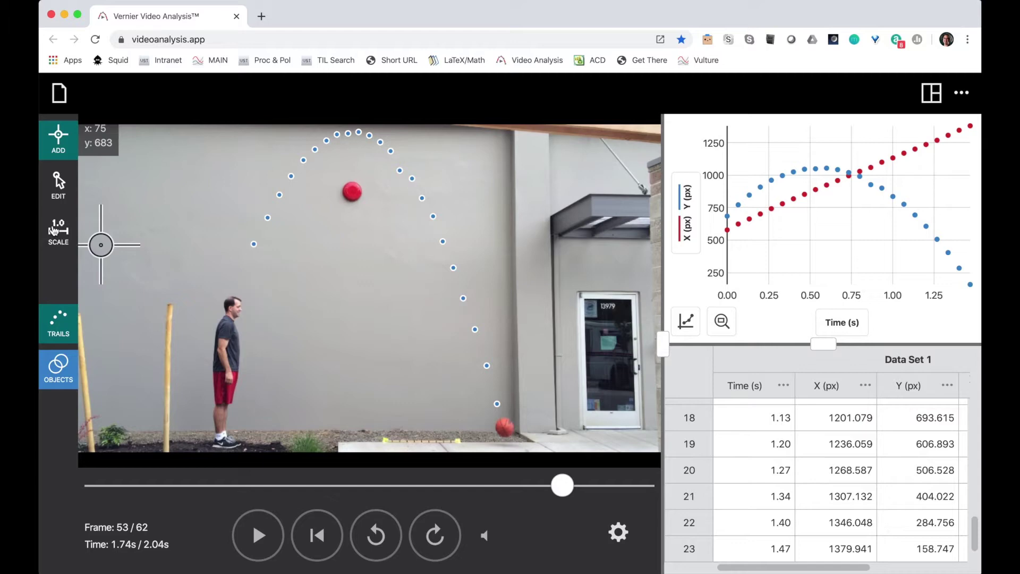
Step: Scale 1 m across the ground markers (243 px) and move the origin to the release point
left_click(54, 230)
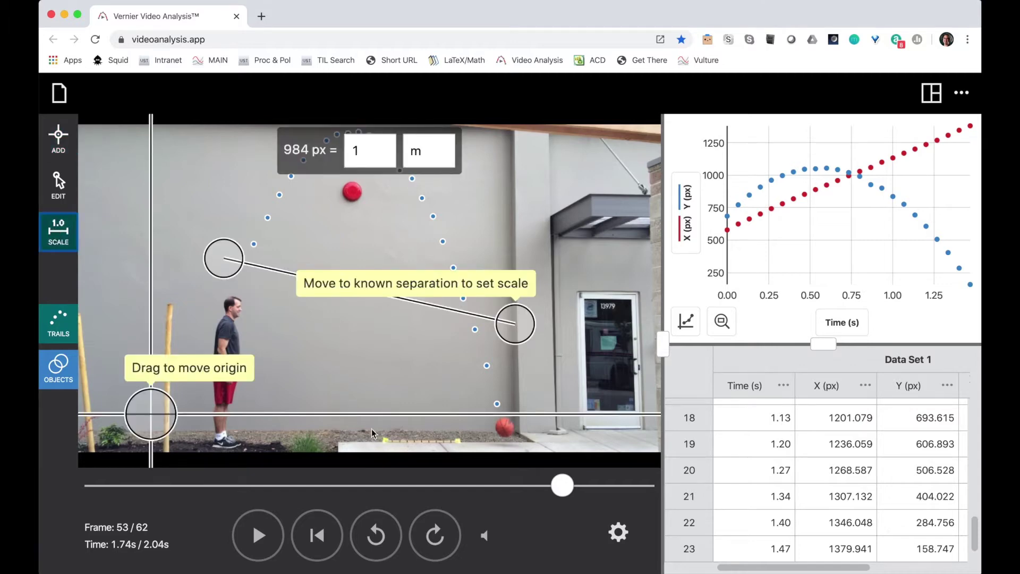
left_click_drag(222, 268, 381, 452)
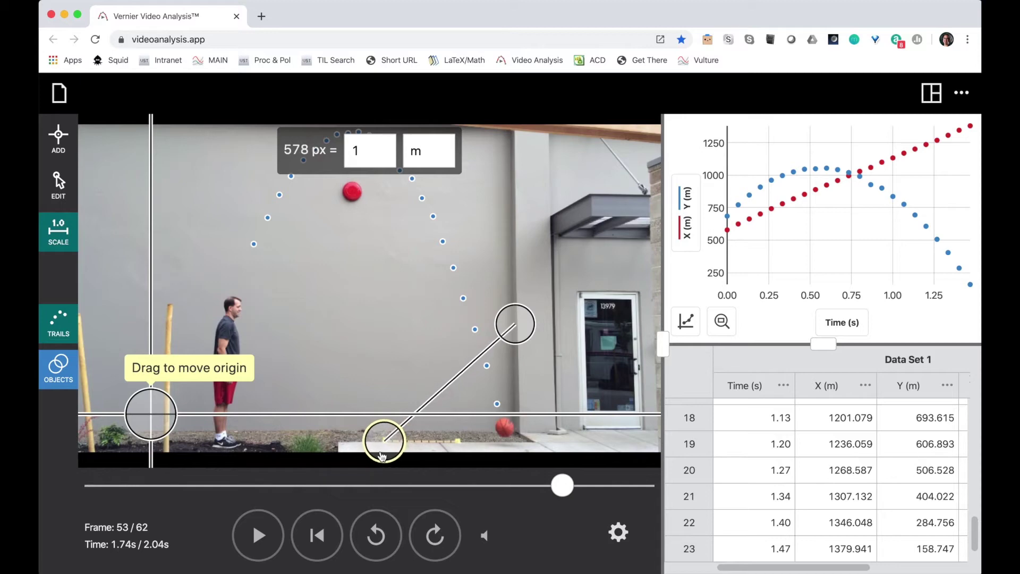
left_click_drag(507, 344, 455, 459)
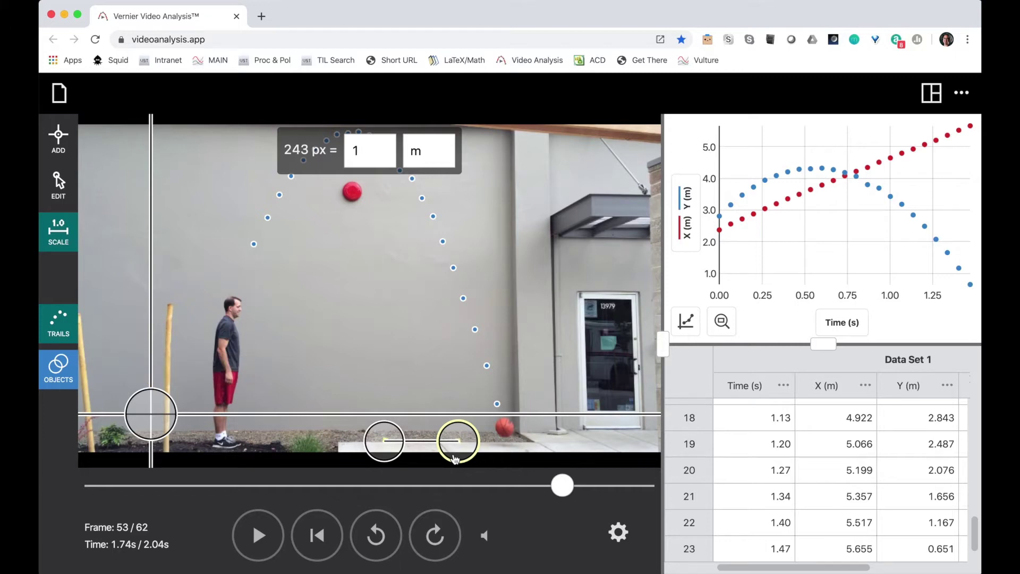
left_click_drag(159, 418, 257, 249)
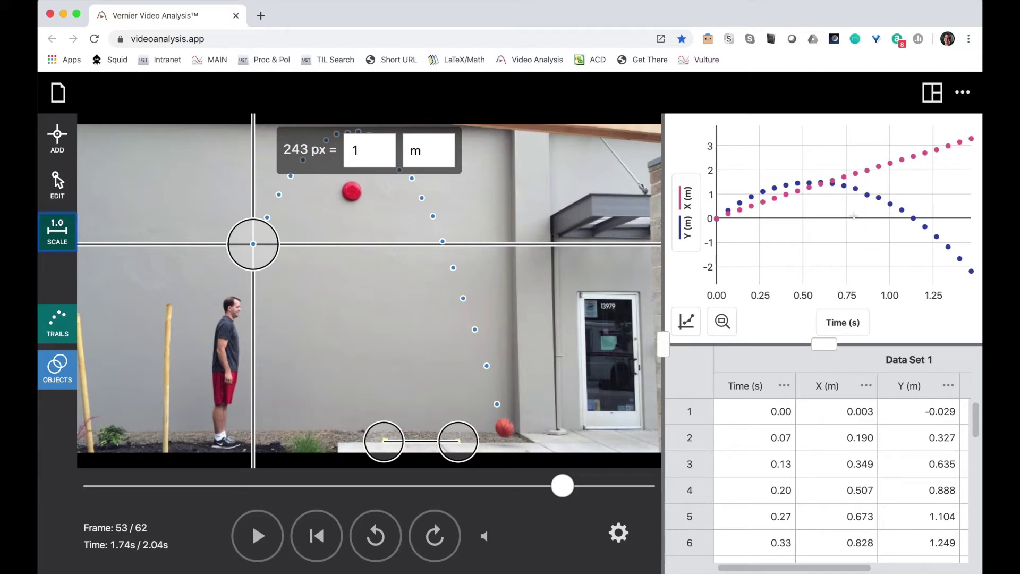
Step: In Edit mode, step back to frame 33 (1.07 s) and drag its point slightly higher onto the ball
left_click(62, 195)
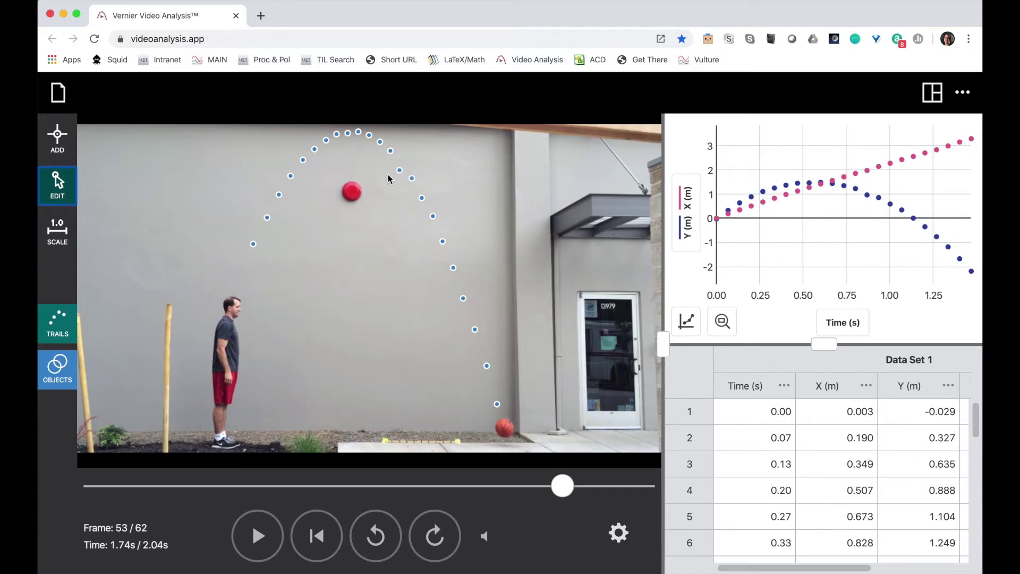
left_click(376, 533)
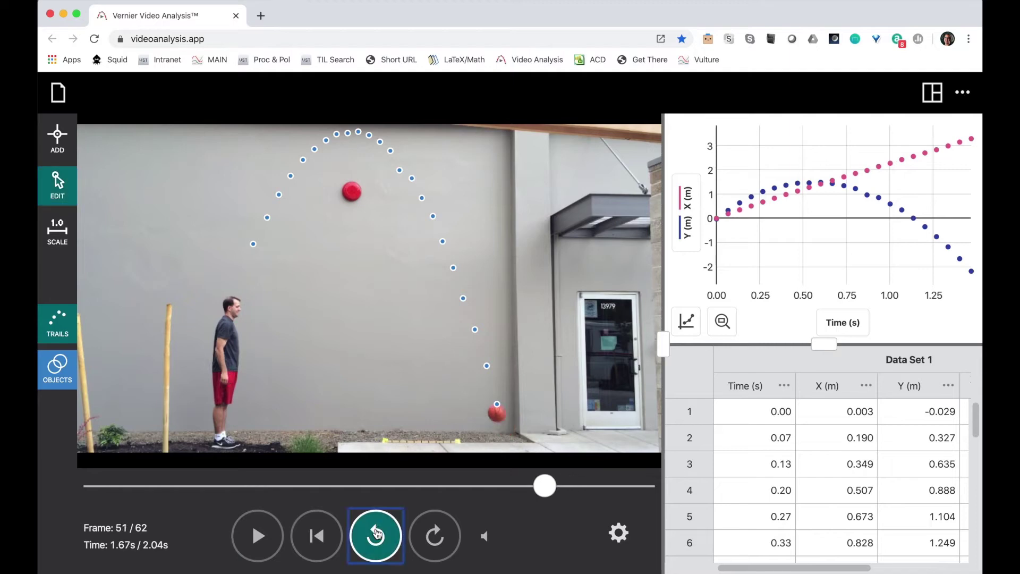
left_click(376, 533)
left_click(377, 533)
left_click(376, 533)
left_click(376, 533)
left_click(377, 533)
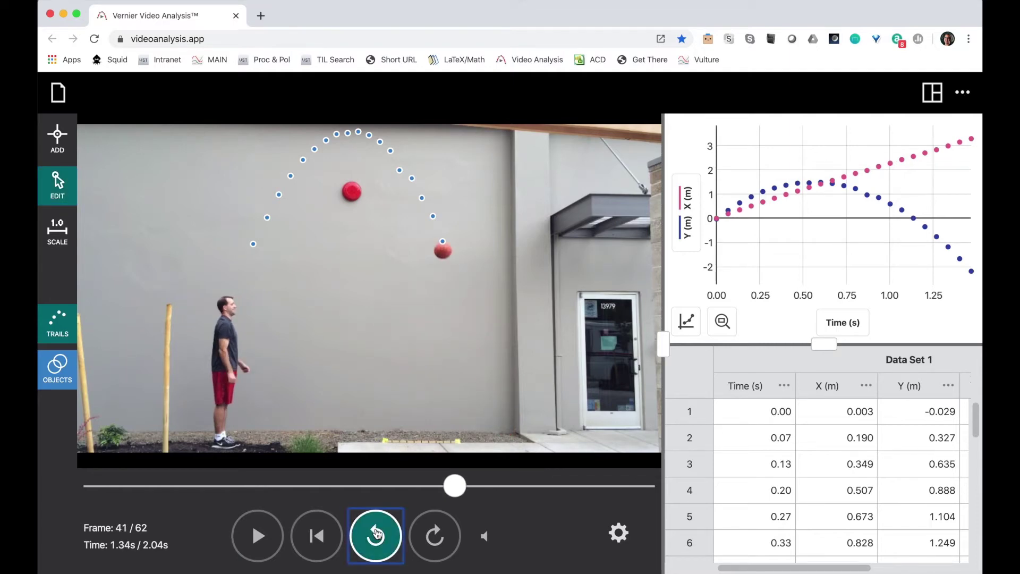
left_click(376, 533)
left_click(377, 533)
left_click(377, 533)
left_click(377, 533)
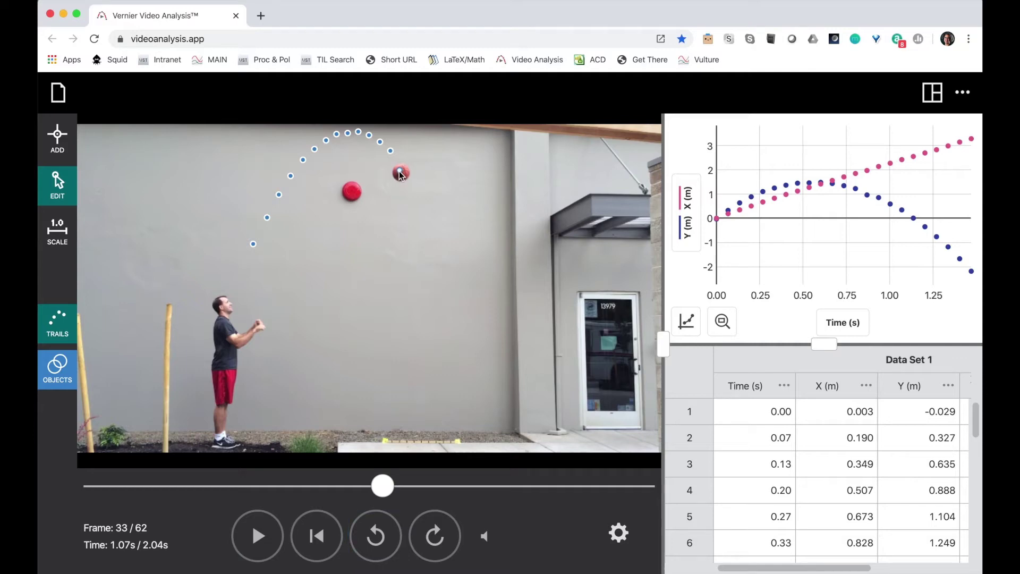
left_click_drag(399, 172, 402, 165)
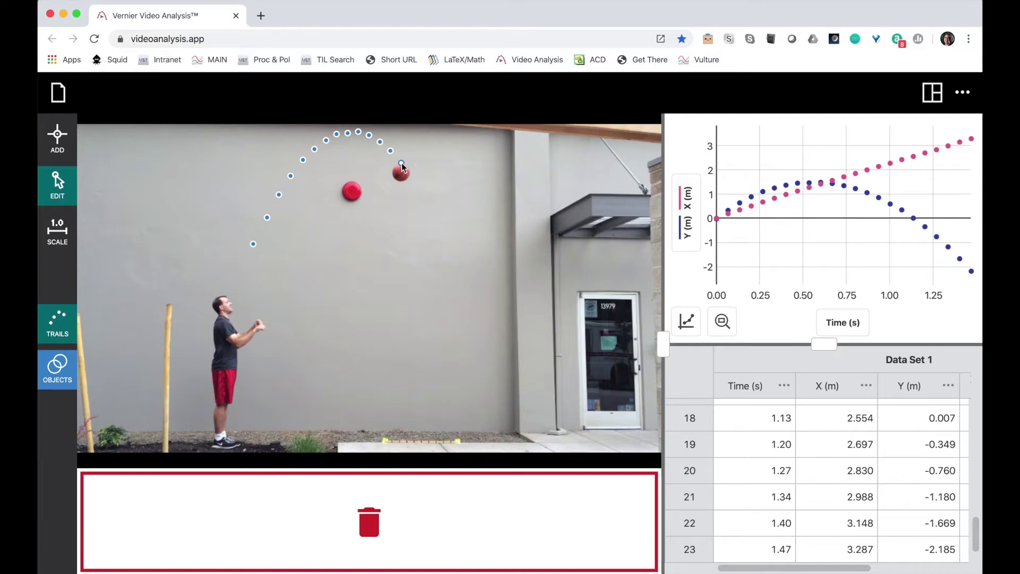
left_click_drag(402, 165, 402, 166)
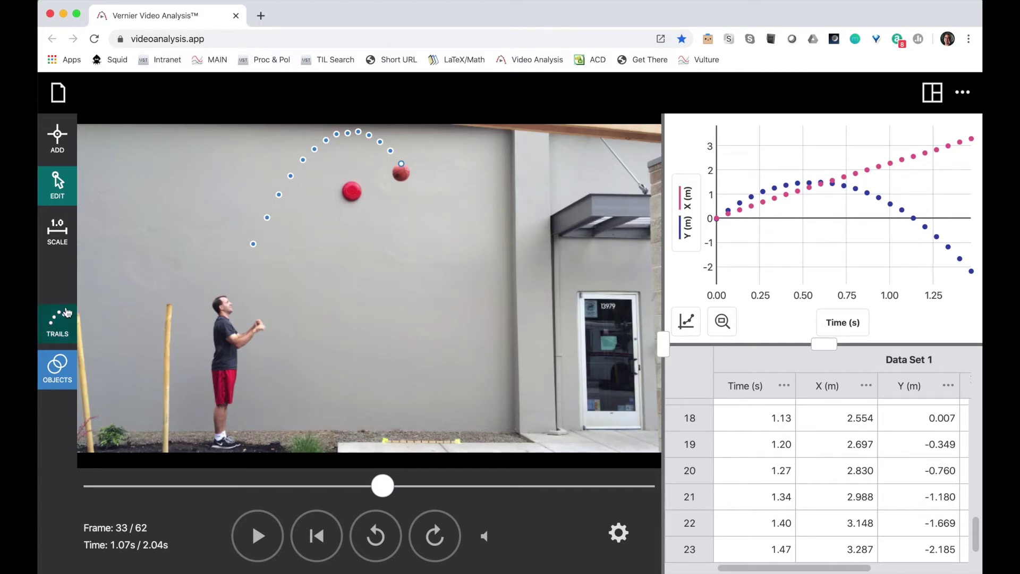
Step: Return to Add mode, then widen the graph/table area and make the graph taller than the table
left_click(56, 156)
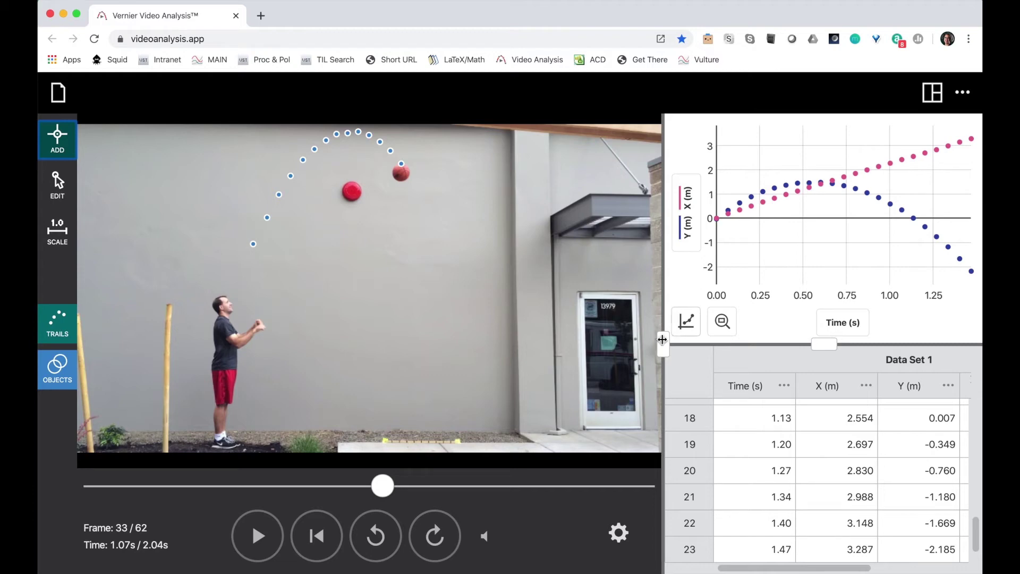
left_click_drag(662, 343, 520, 339)
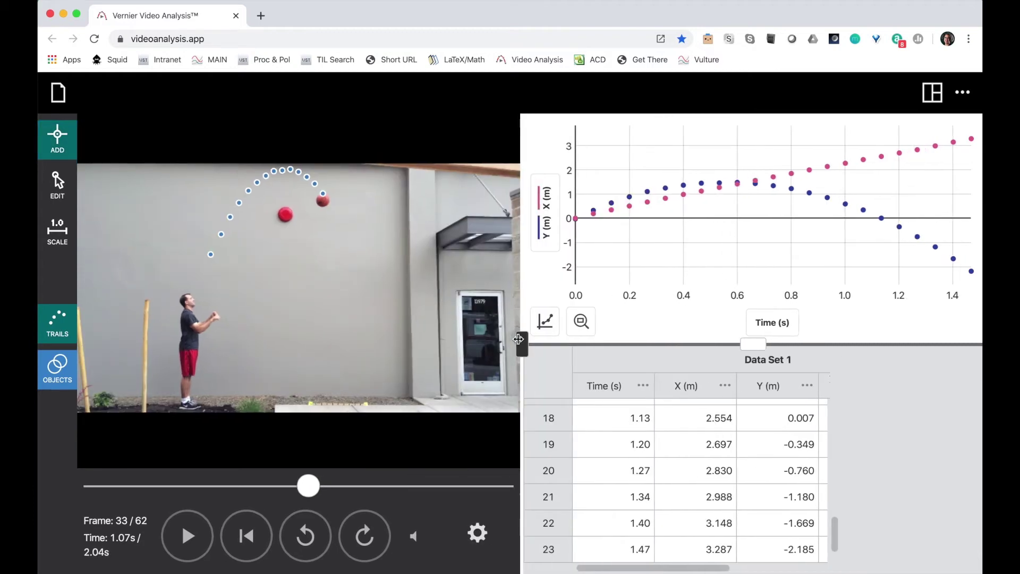
left_click_drag(753, 344, 752, 418)
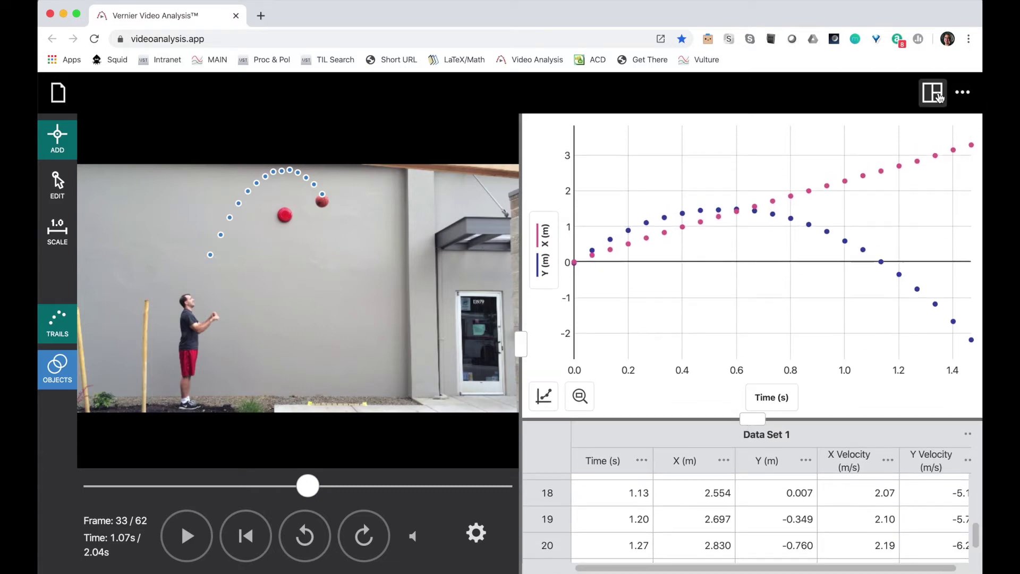
Step: Hide the Video and Data Table panes, leaving a full-width graph
left_click(932, 92)
left_click(871, 138)
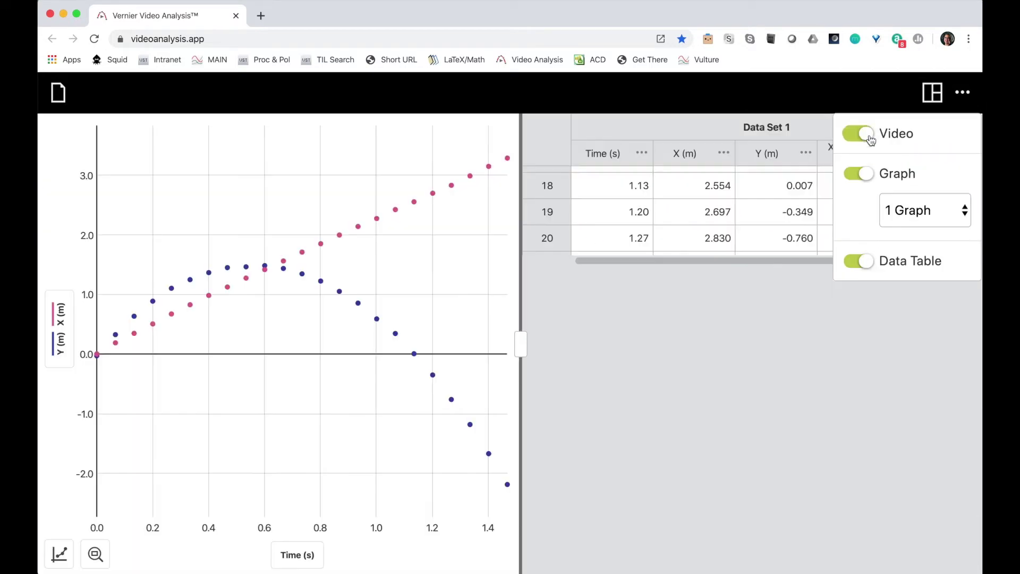
left_click(864, 267)
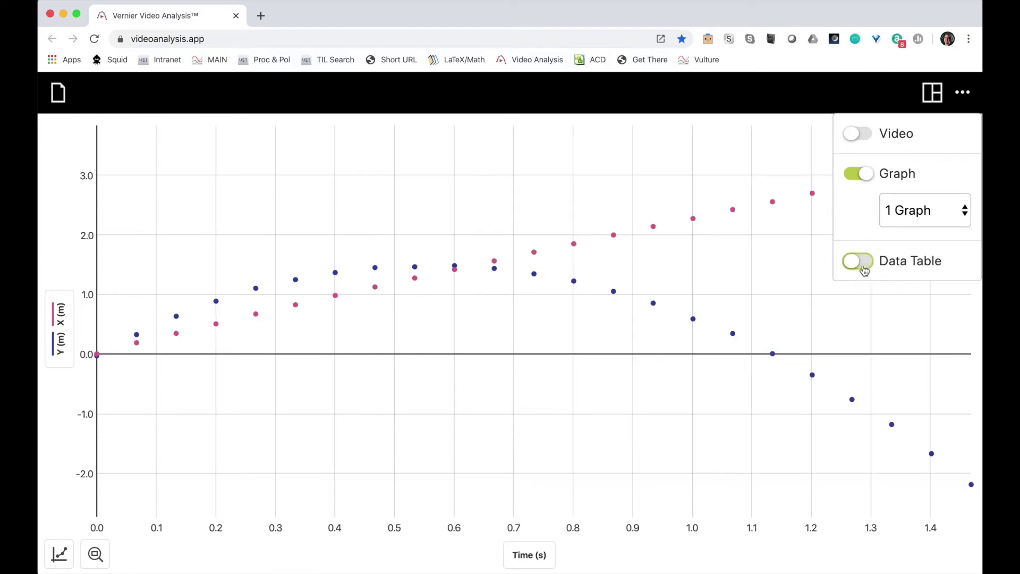
left_click(489, 192)
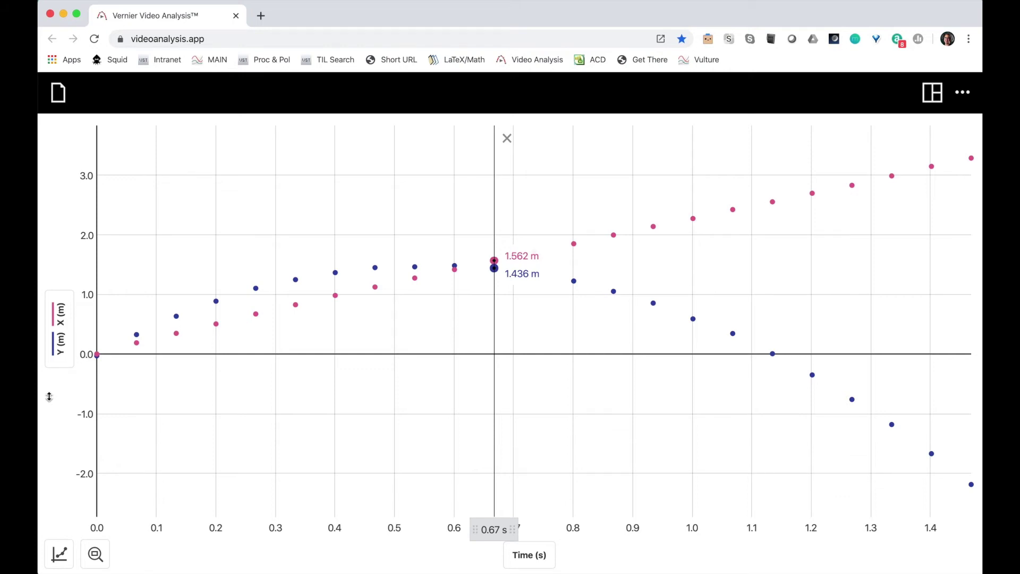
Step: Remove Y (m) from the graph so only X (m) is plotted against time
left_click(62, 348)
left_click(129, 291)
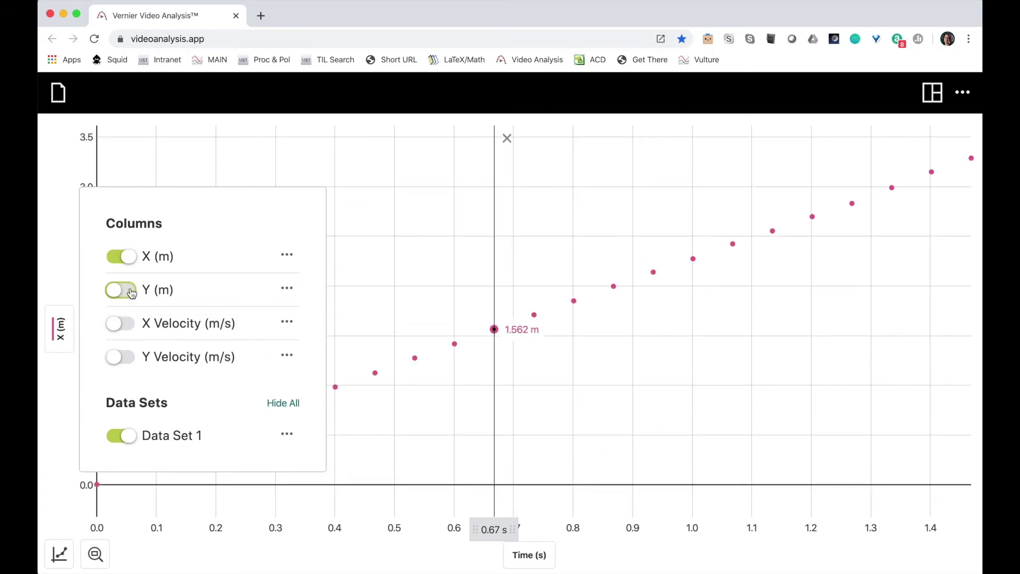
left_click(456, 284)
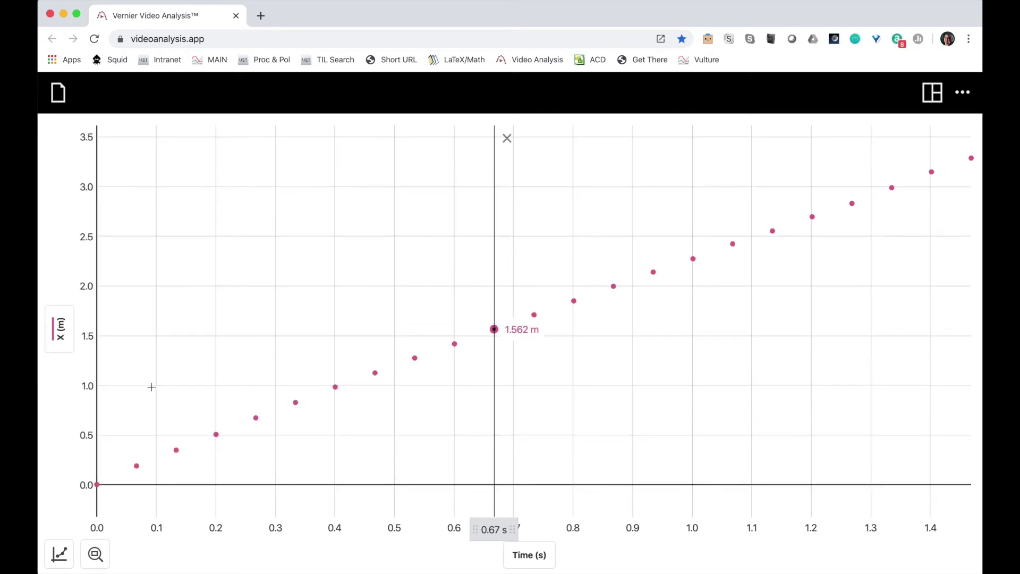
Step: Switch to 2 Graphs and turn off Y Velocity so the lower graph shows X Velocity only
left_click(933, 95)
left_click(939, 205)
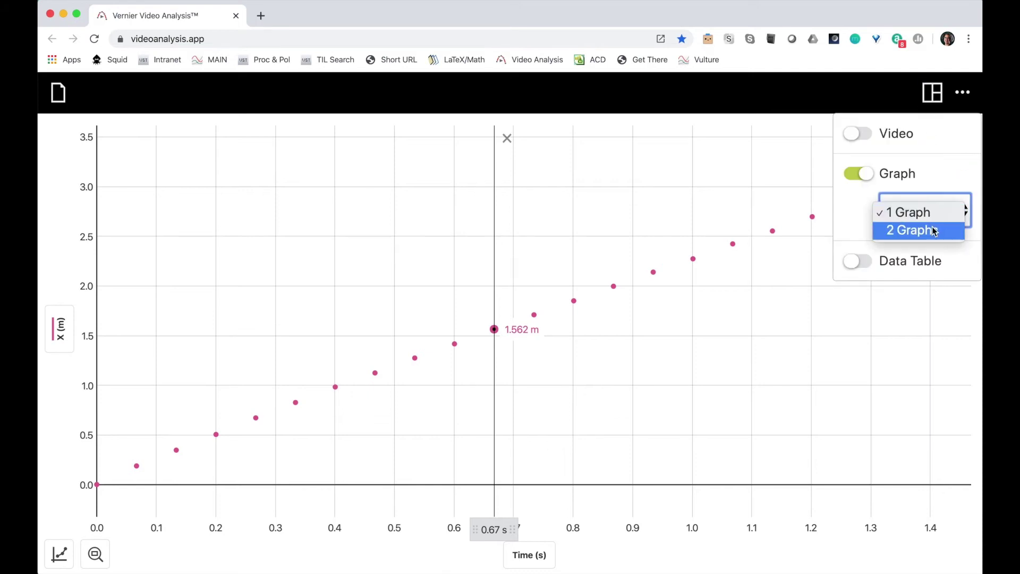
left_click(932, 229)
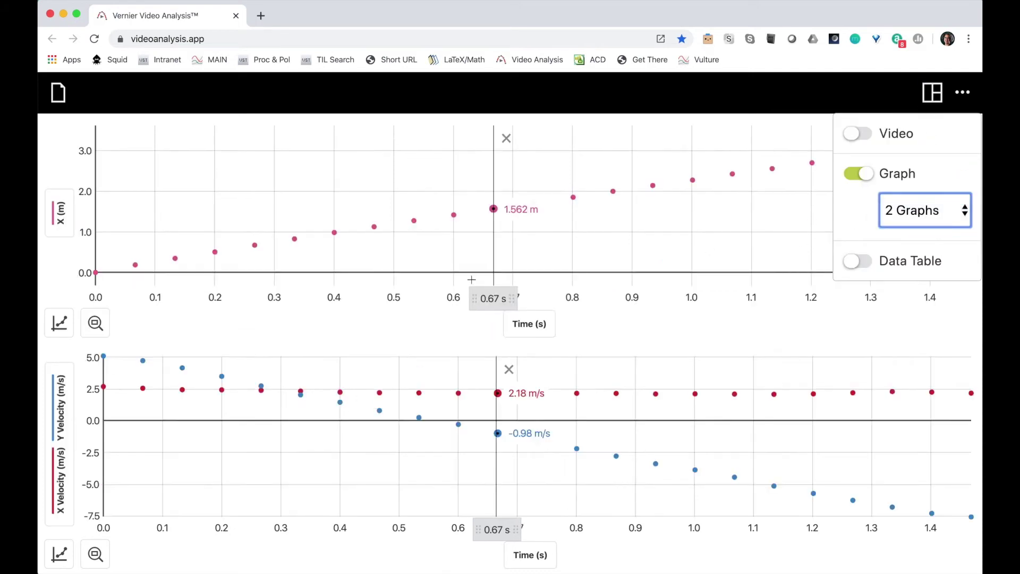
left_click(56, 449)
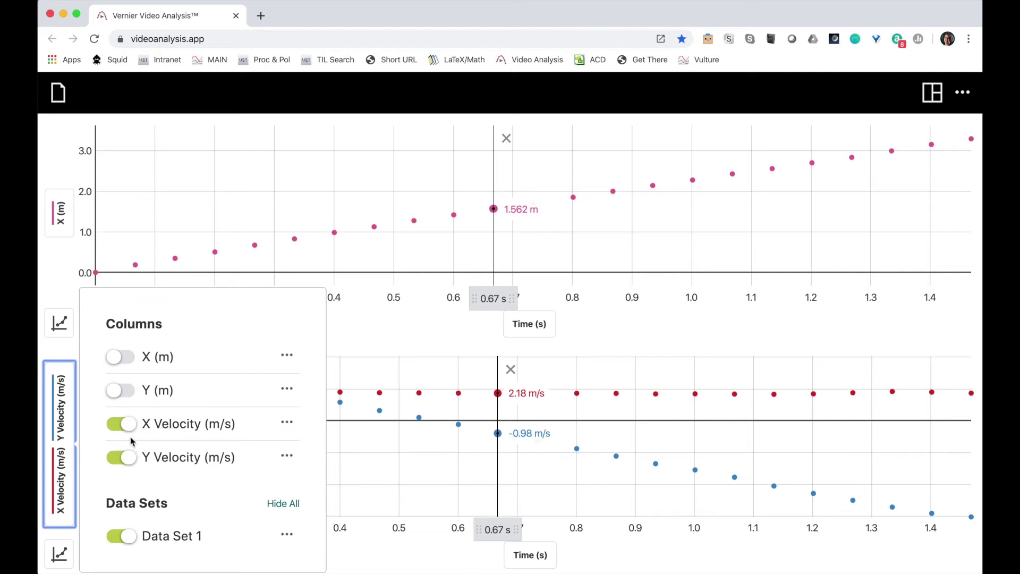
left_click(129, 460)
left_click(129, 461)
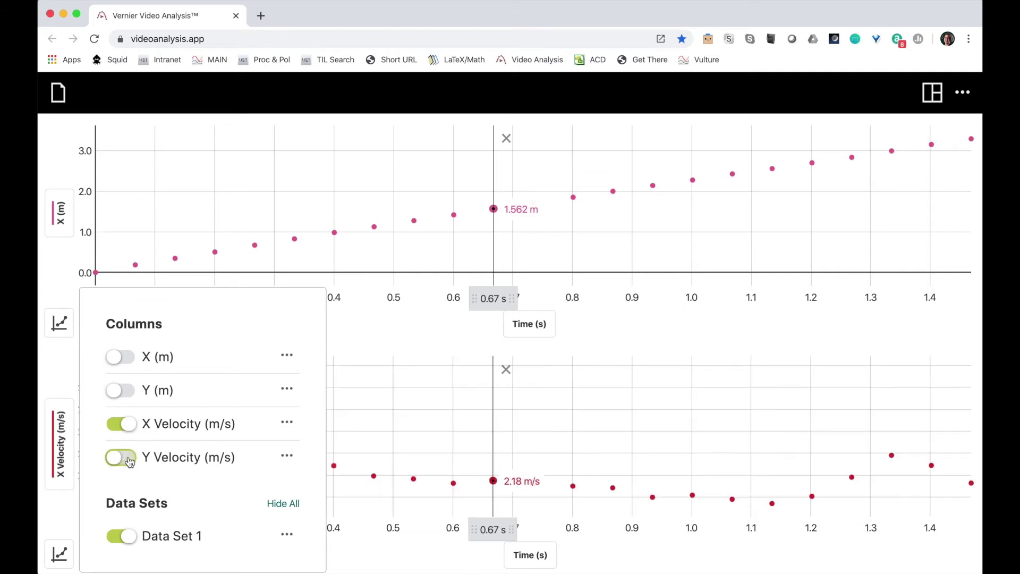
left_click(401, 351)
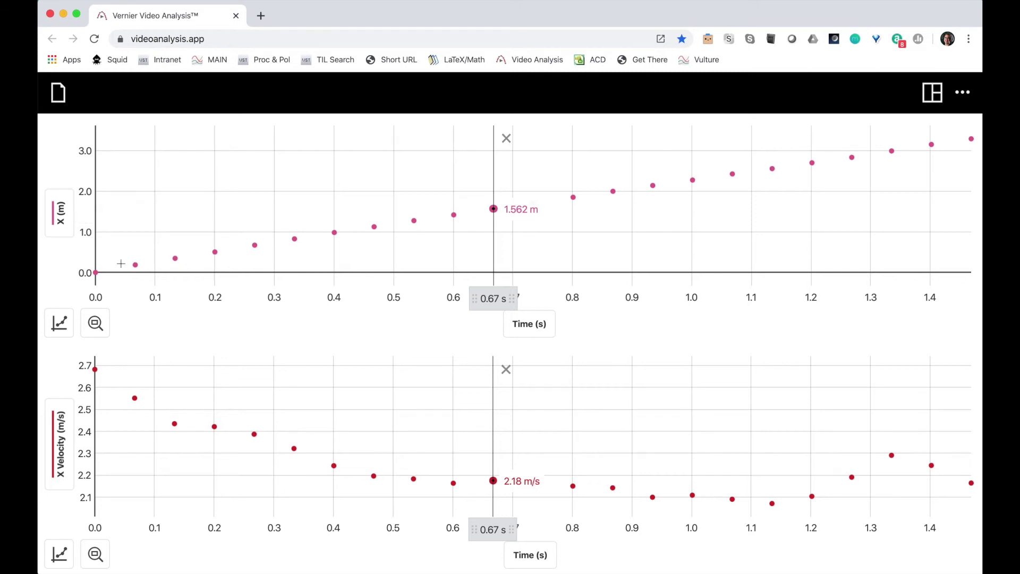
Step: Apply a linear fit to the X position graph (m = 2.197, b = 0.0746)
left_click(60, 324)
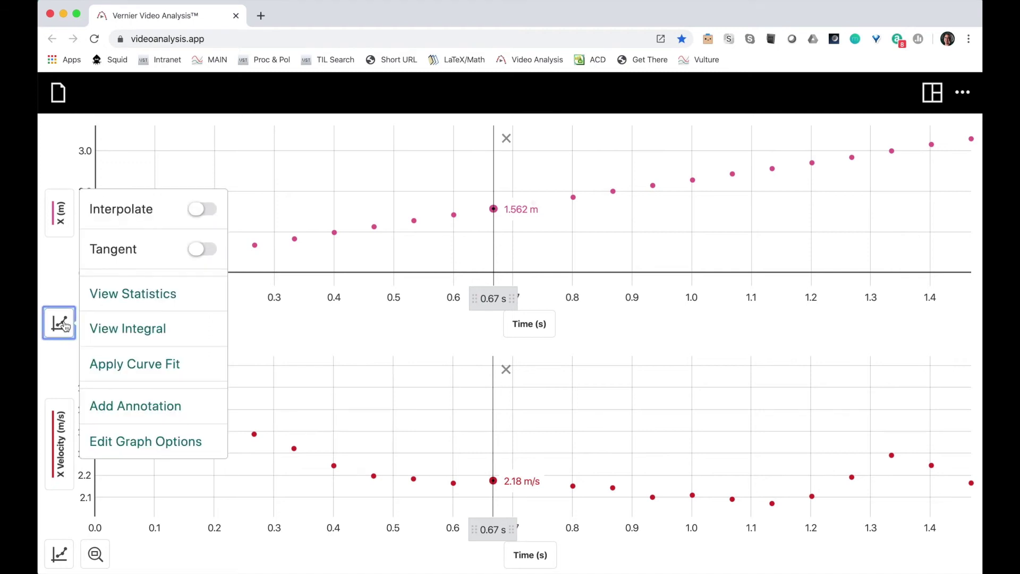
left_click(153, 364)
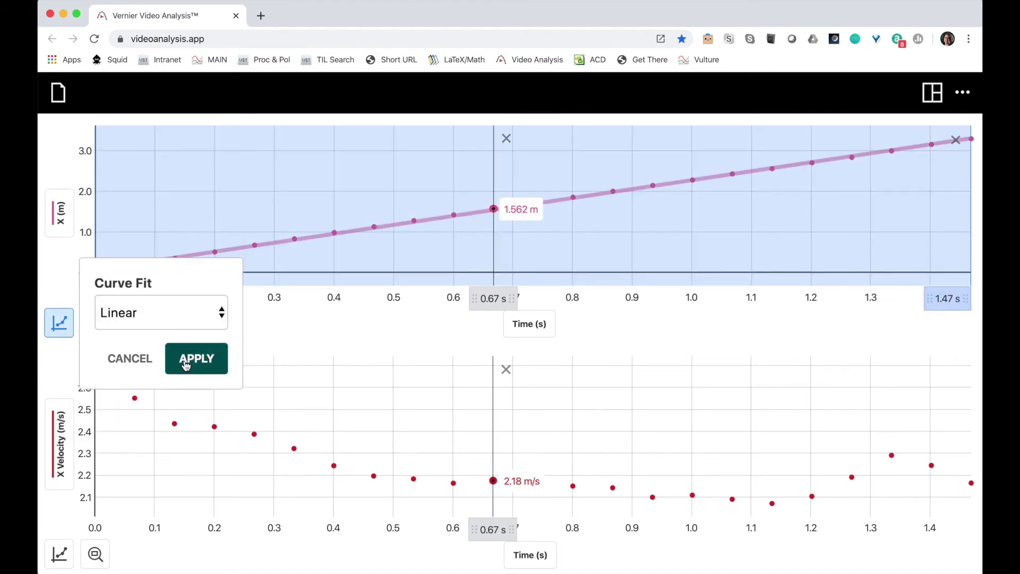
left_click(185, 361)
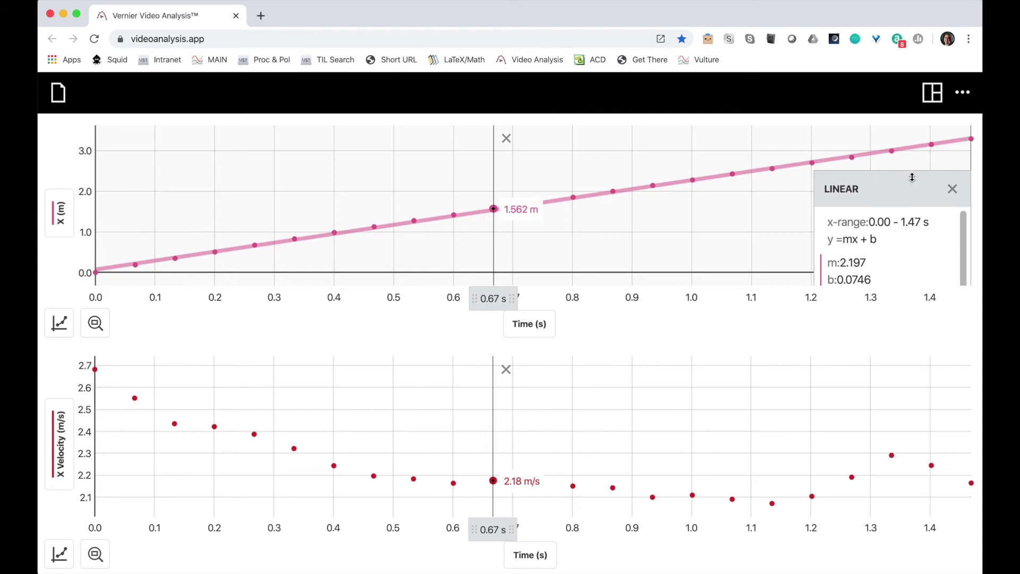
Step: Move the linear fit results up to reveal r, then set X Velocity y-axis scaling to Always Show 0
left_click_drag(910, 166, 911, 122)
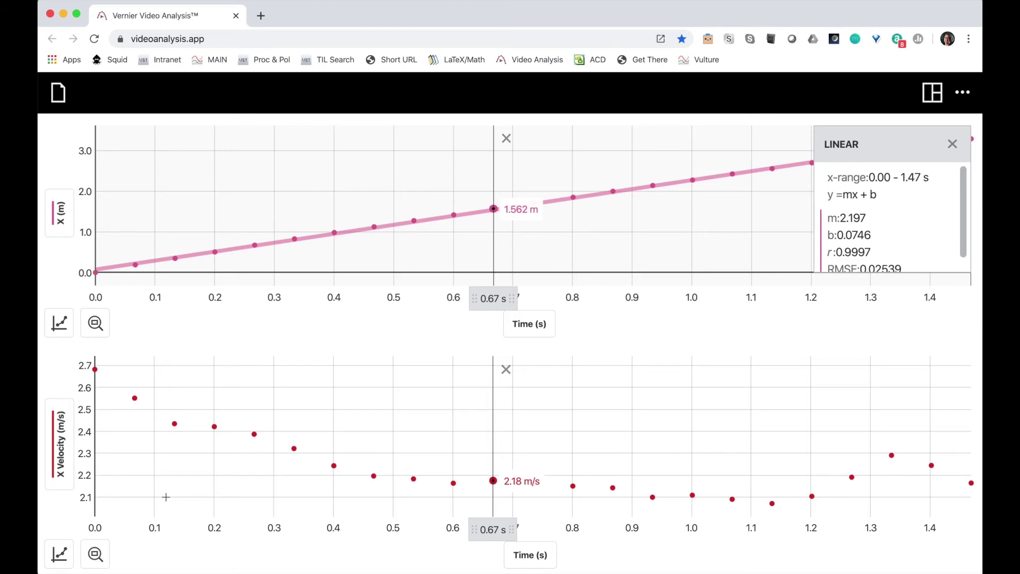
left_click(59, 556)
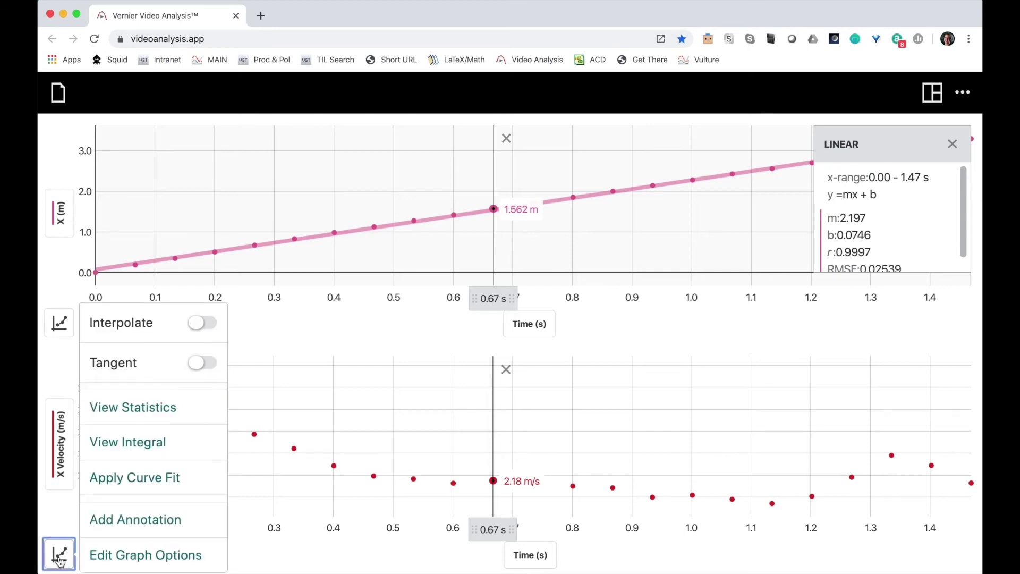
left_click(133, 558)
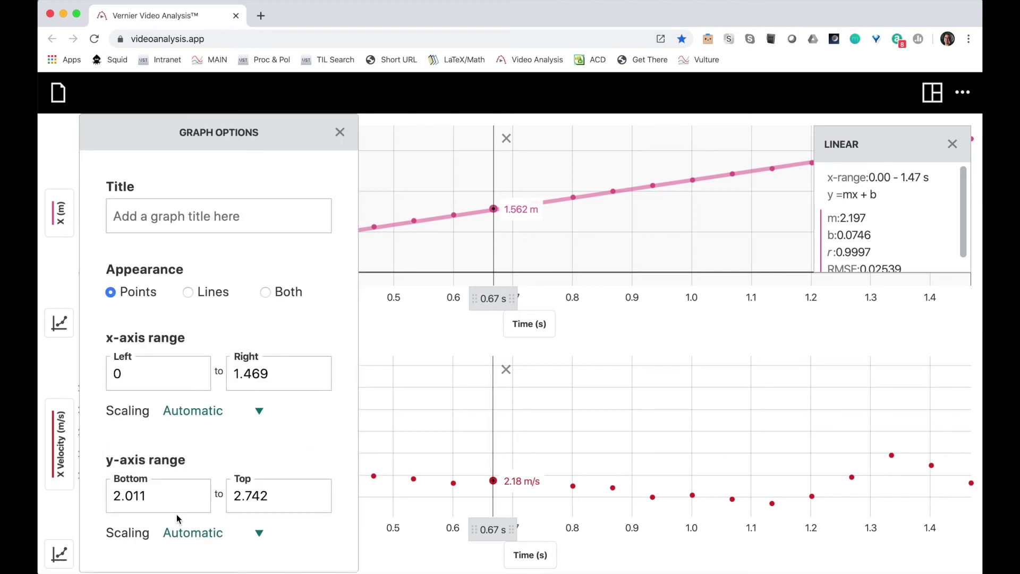
left_click(259, 533)
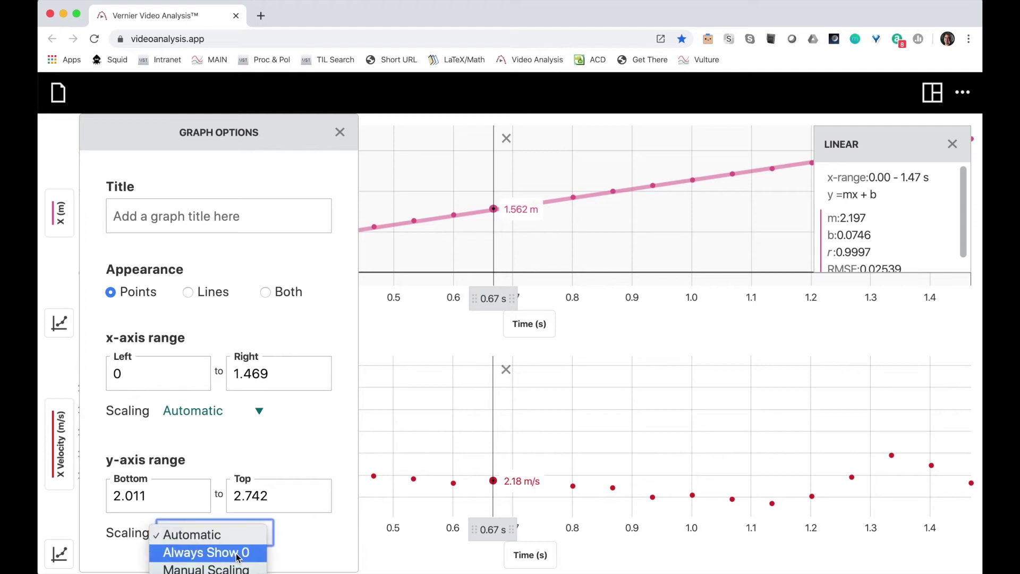
left_click(242, 553)
left_click(463, 478)
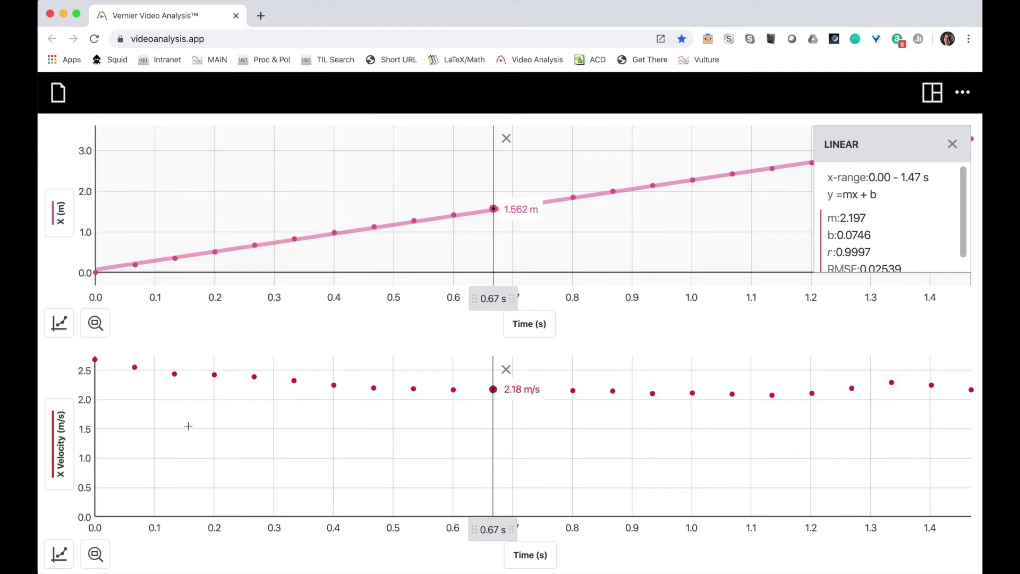
Step: Show X Velocity statistics (23 samples, mean 2.243 m/s, std dev 0.157) in an enlarged panel
left_click(62, 554)
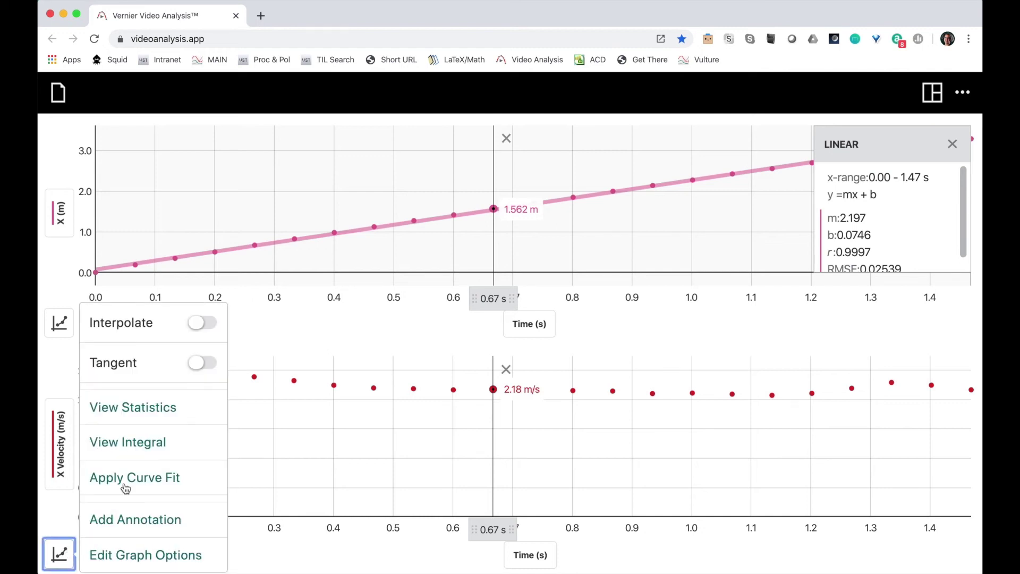
left_click(135, 408)
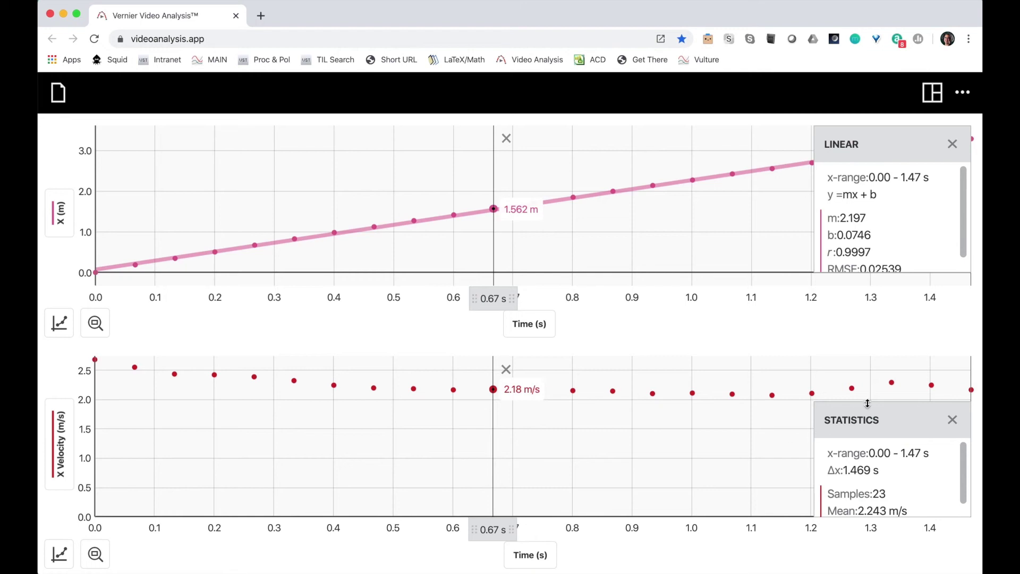
left_click_drag(868, 402, 867, 336)
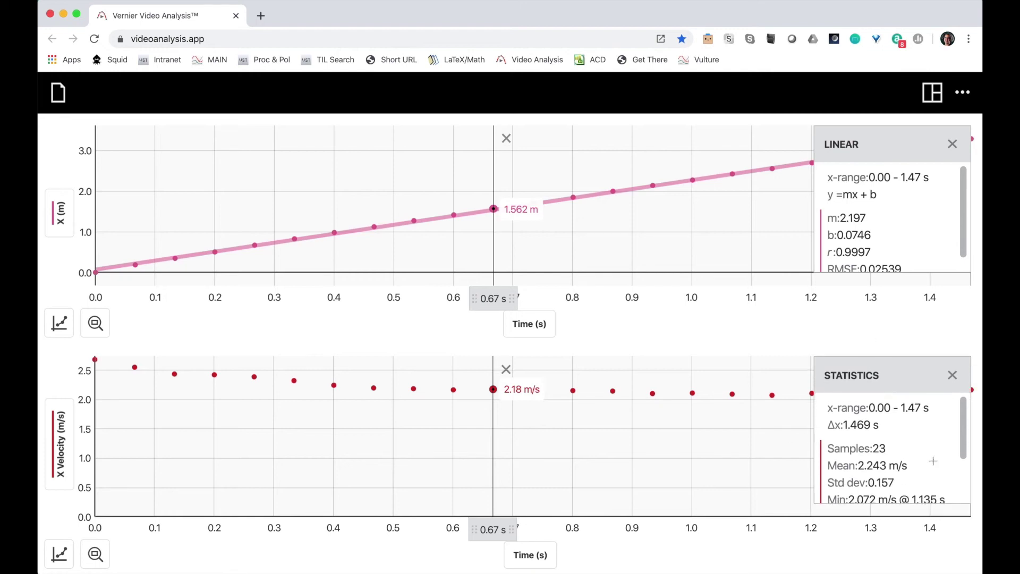
scroll(914, 471, "down", 3)
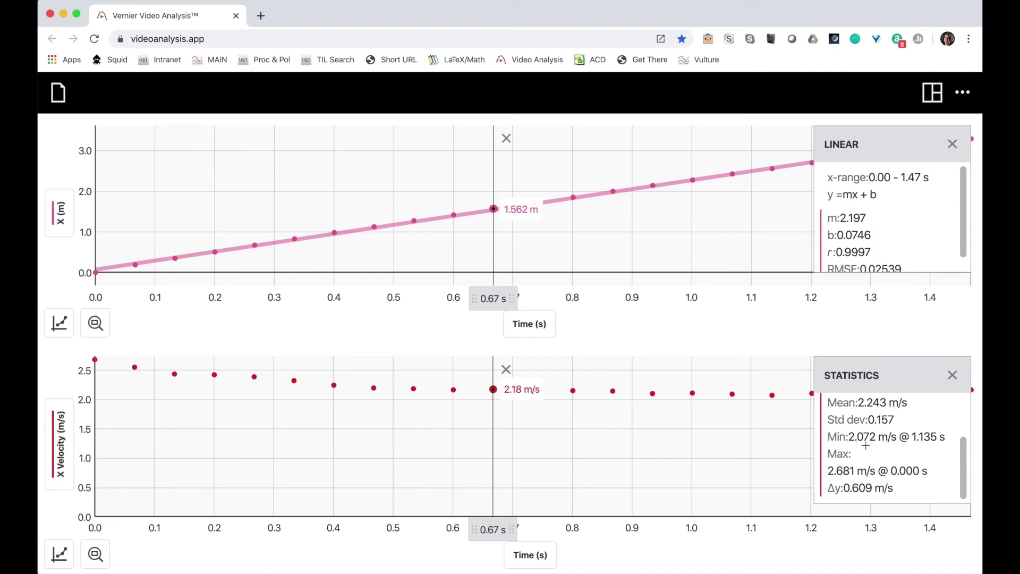
scroll(867, 456, "up", 3)
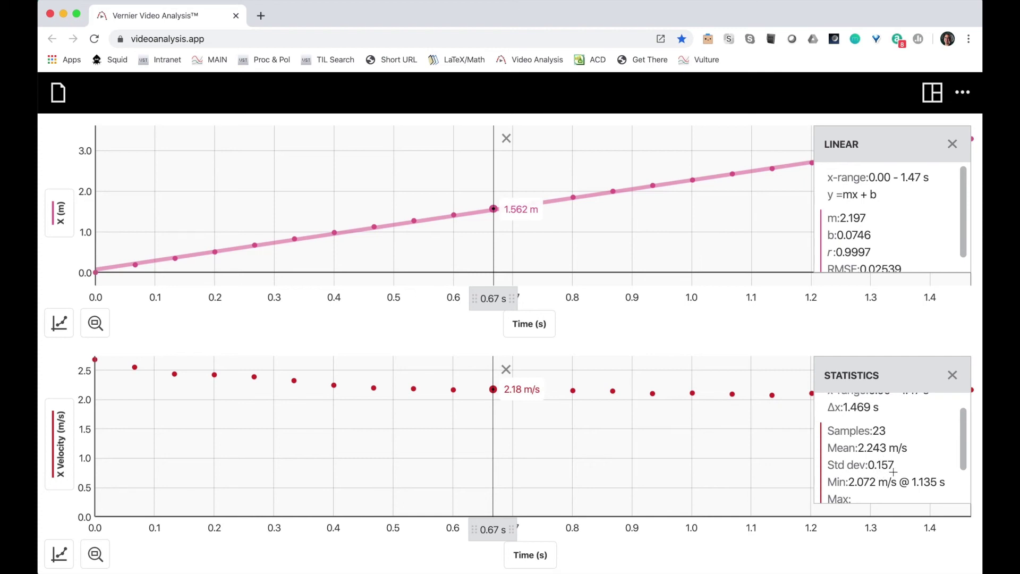
scroll(907, 224, "down", 1)
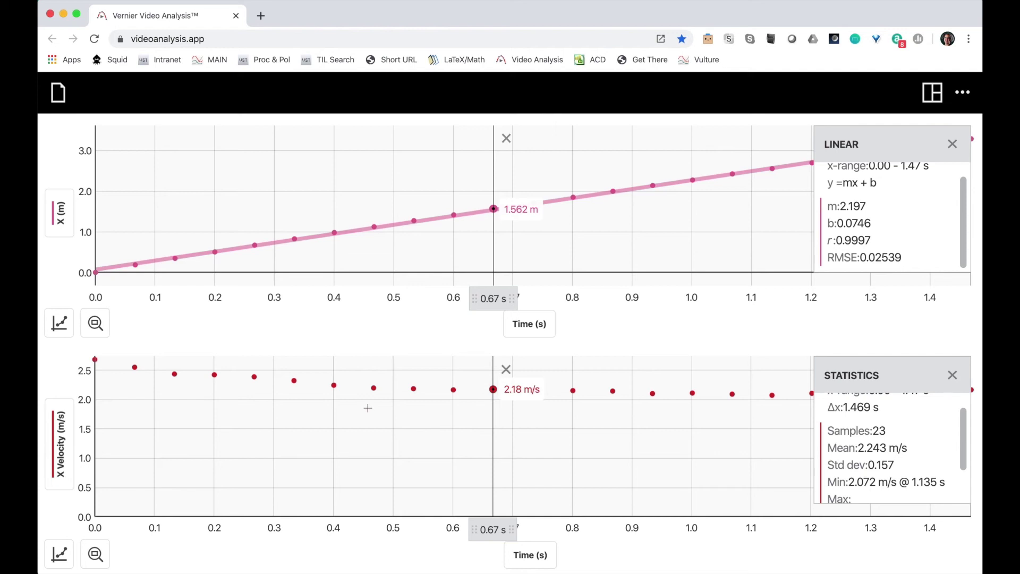
Step: Plot Y (m) instead of X (m) on the top graph and remove its linear fit
left_click(59, 213)
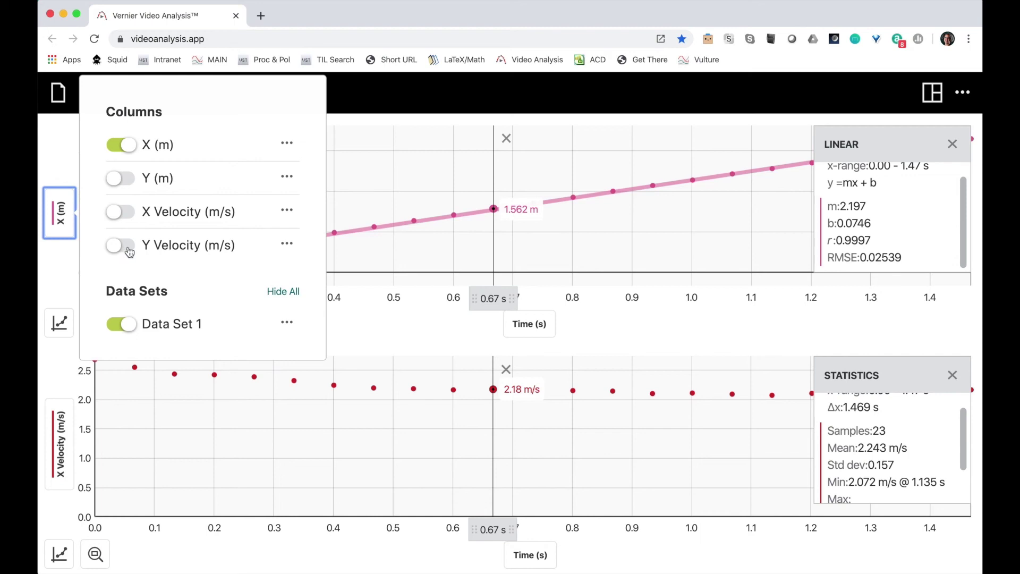
left_click(131, 179)
left_click(125, 145)
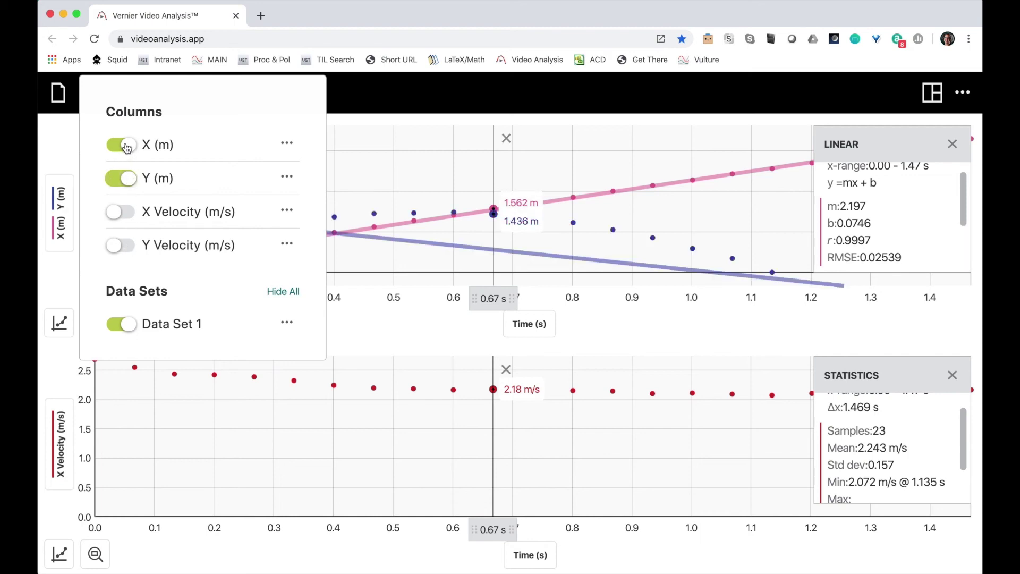
left_click(953, 145)
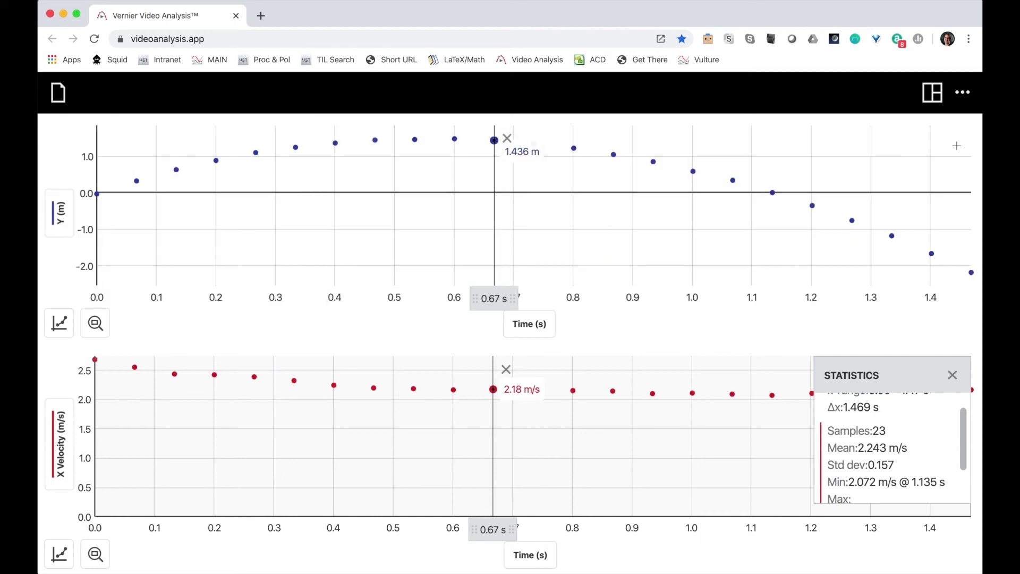
Step: Replace X Velocity with Y Velocity on the bottom graph
left_click(60, 444)
left_click(128, 428)
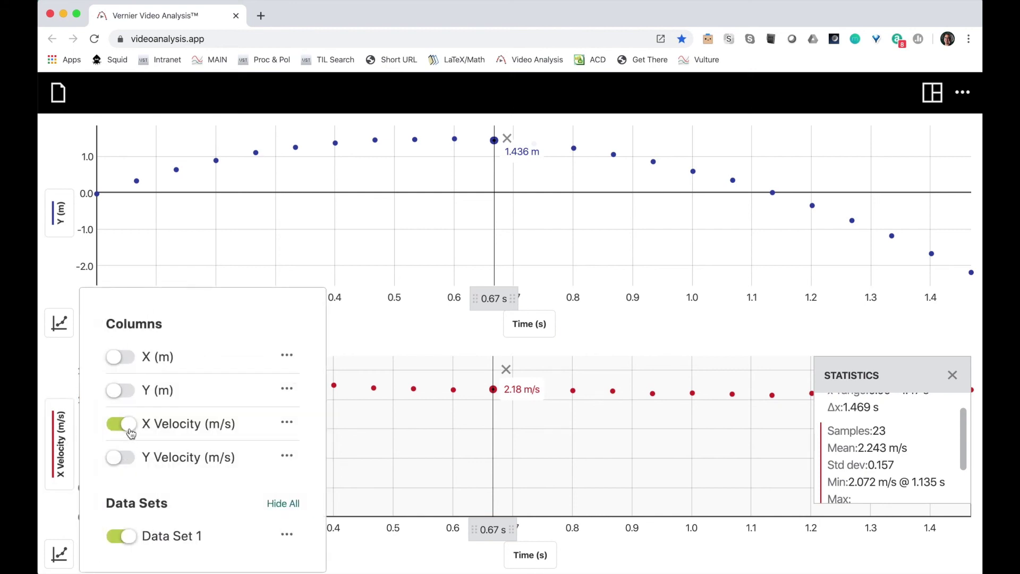
left_click(127, 459)
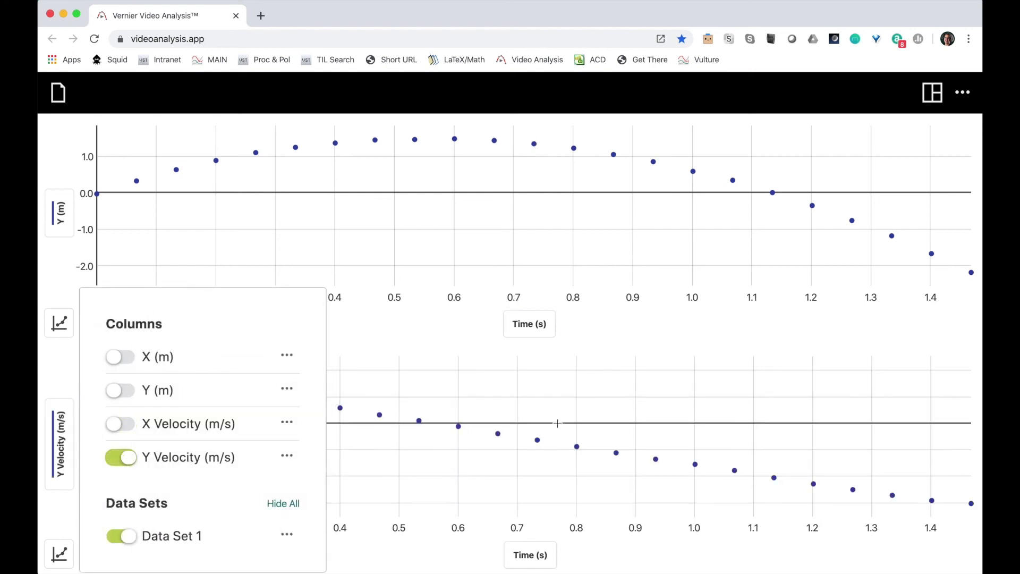
left_click(554, 391)
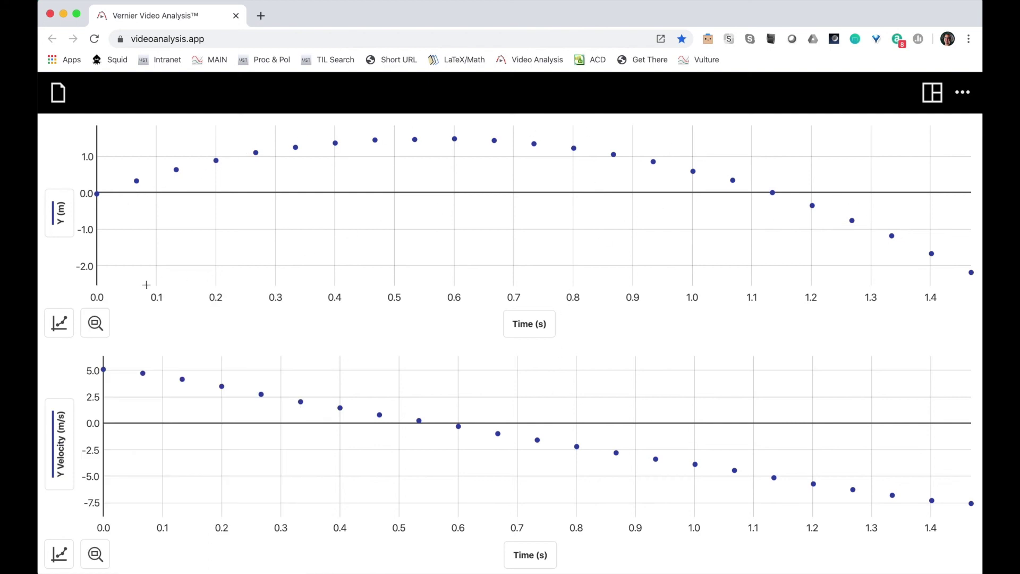
Step: Apply a quadratic fit to Y (m) (a = −4.533) and enlarge its results panel
left_click(59, 323)
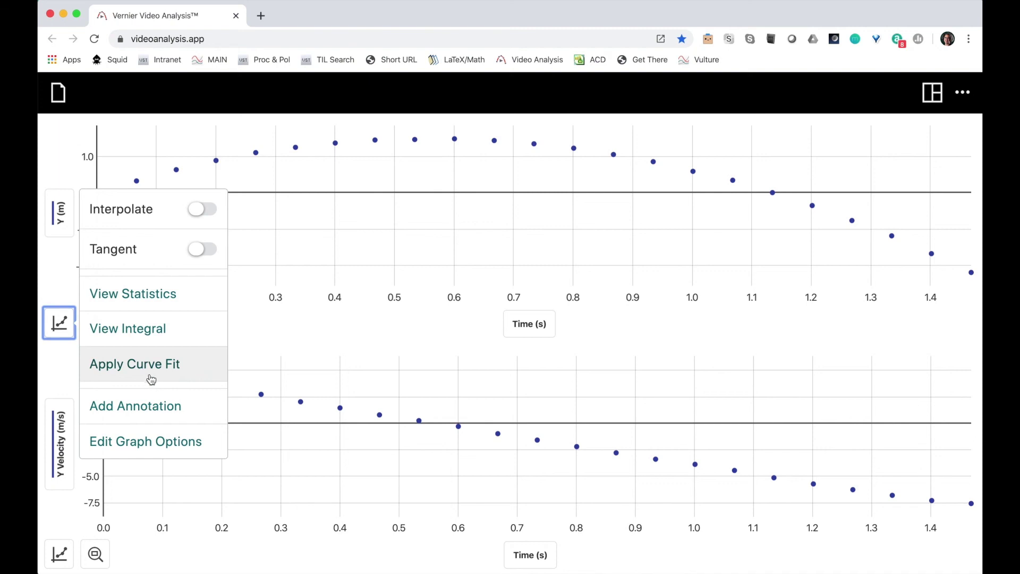
left_click(152, 379)
left_click(187, 318)
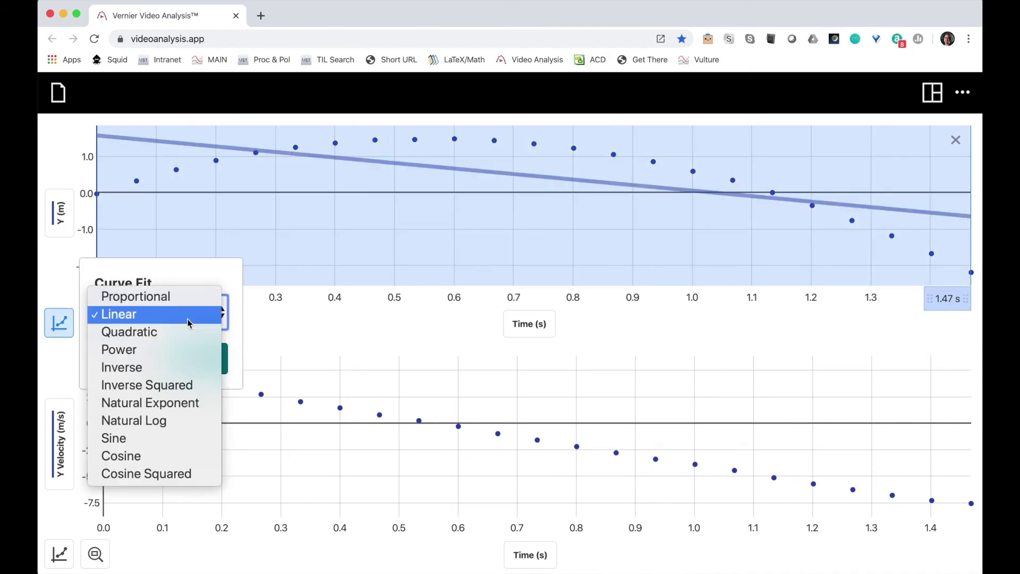
left_click(175, 334)
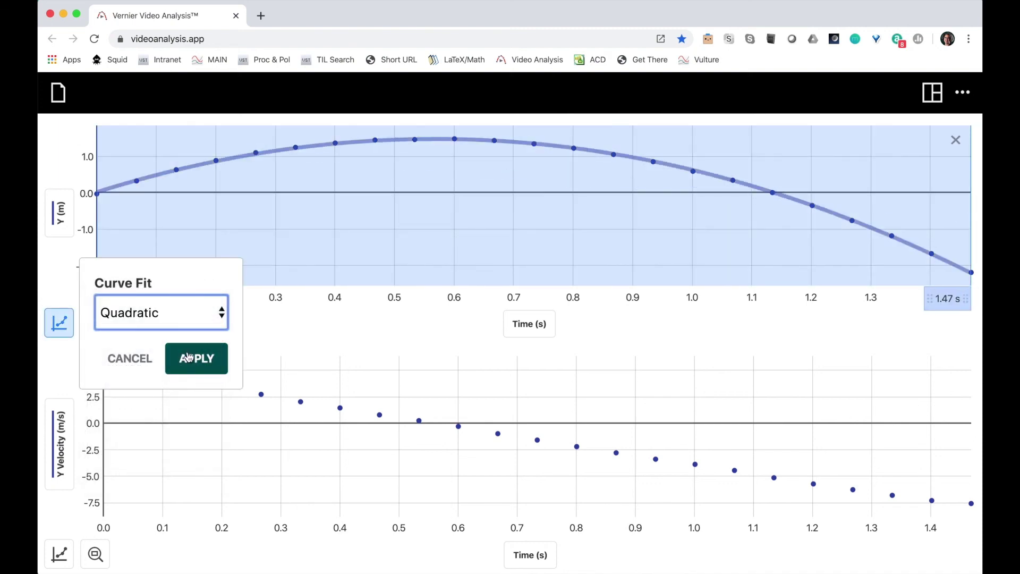
left_click(188, 357)
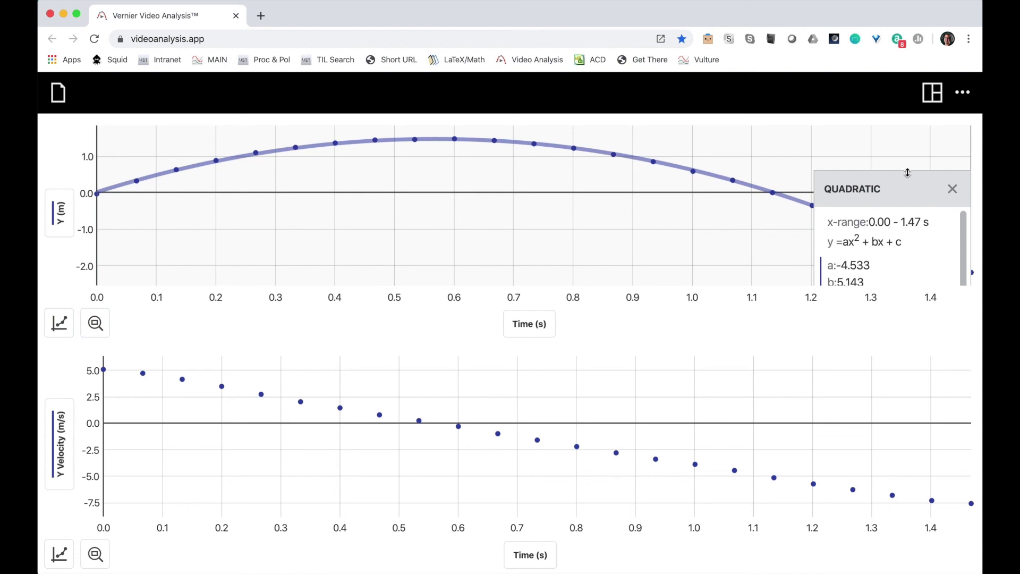
left_click_drag(908, 173, 908, 128)
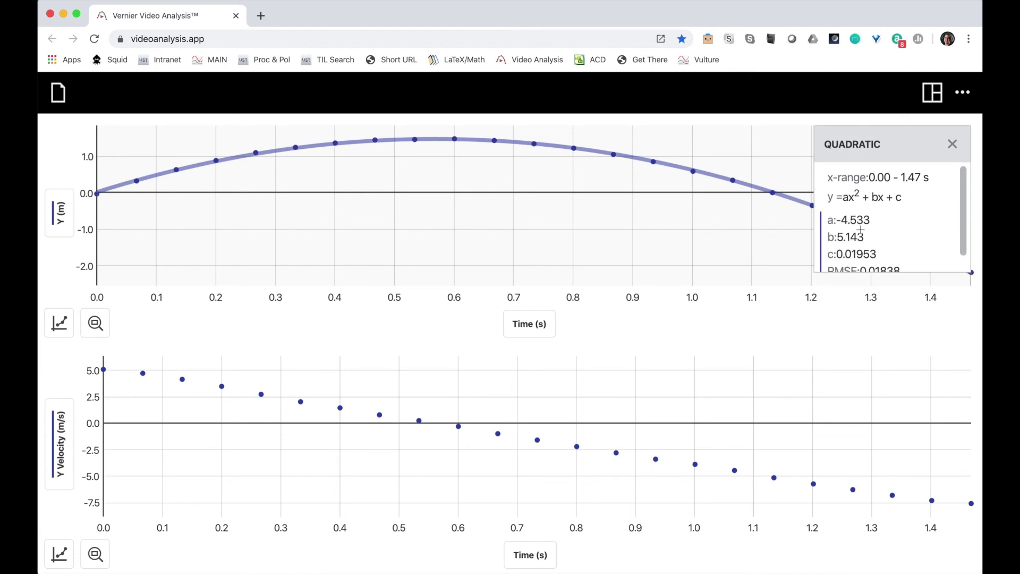
scroll(860, 229, "down", 2)
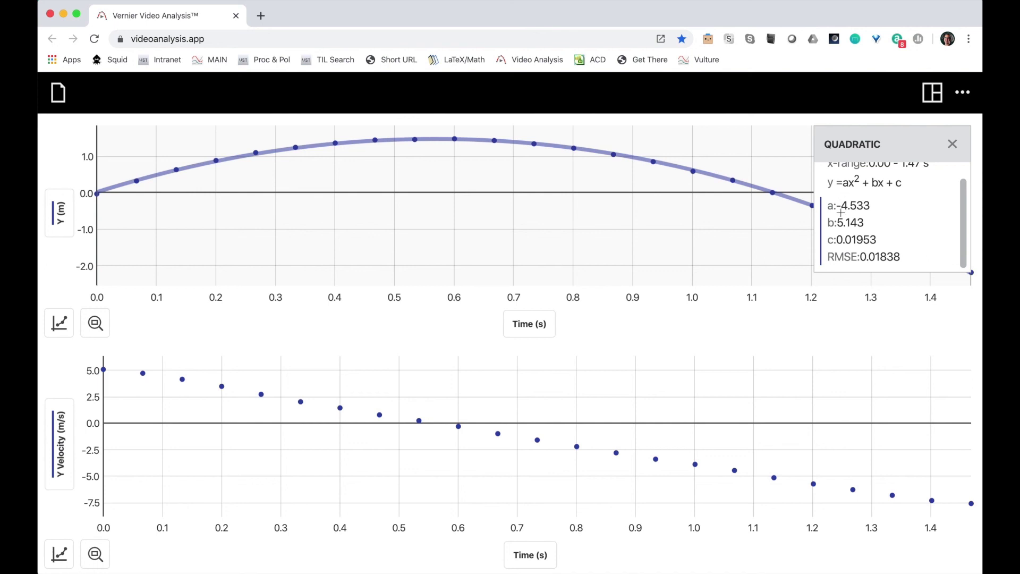
scroll(889, 214, "up", 2)
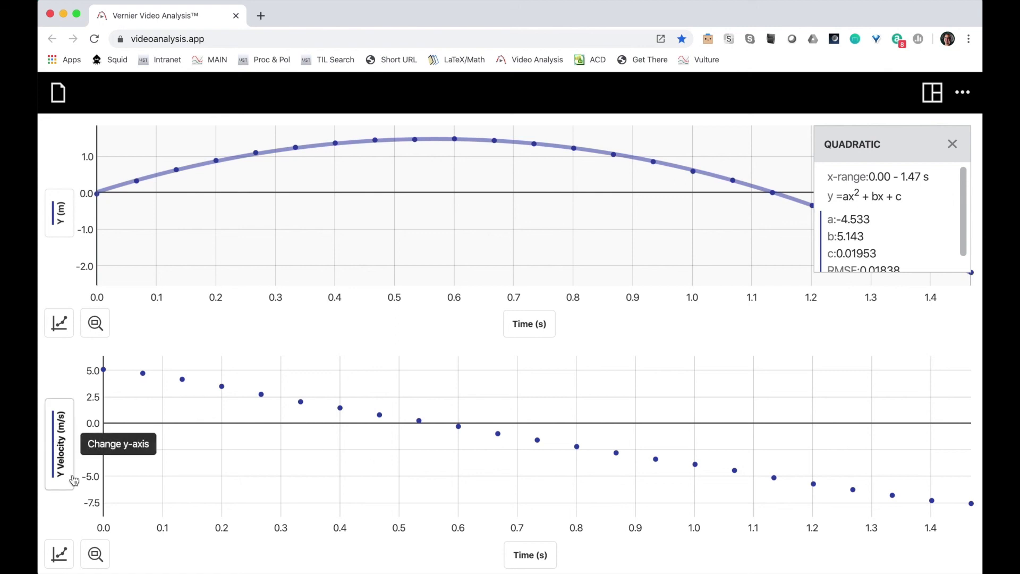
Step: Apply a linear fit to Y Velocity (slope −8.926, r −0.9993) and enlarge its results
left_click(62, 552)
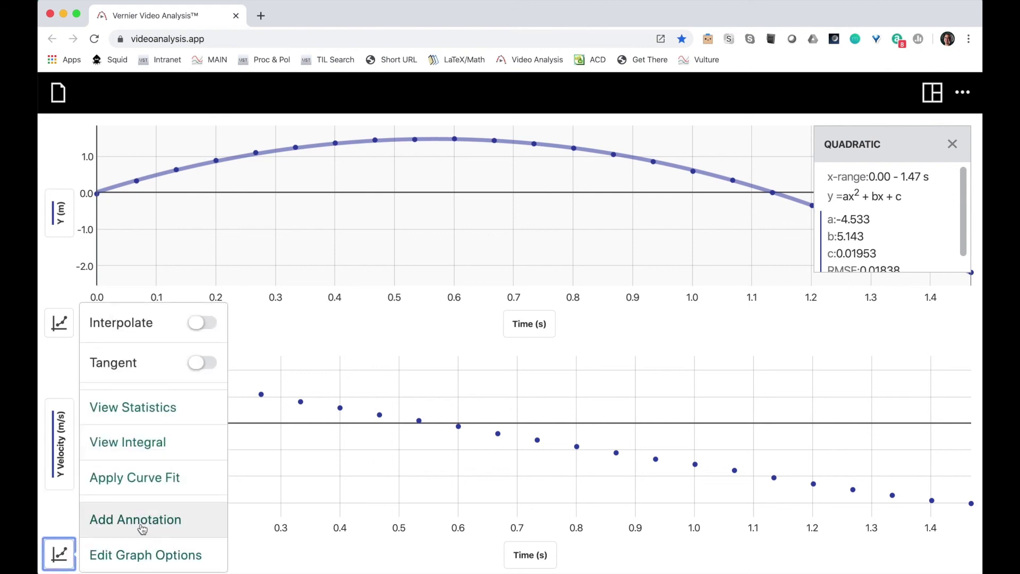
left_click(139, 480)
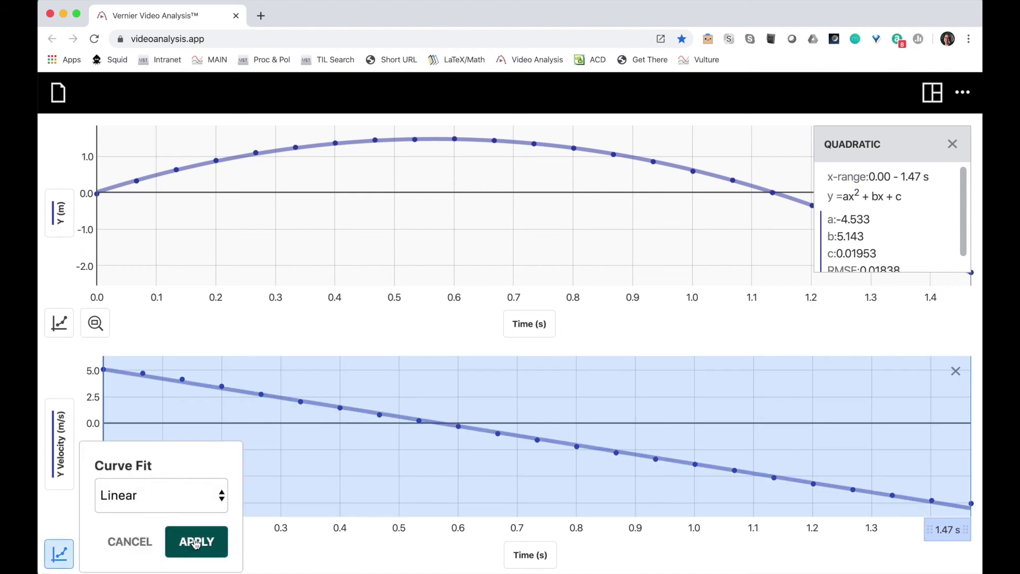
left_click(194, 541)
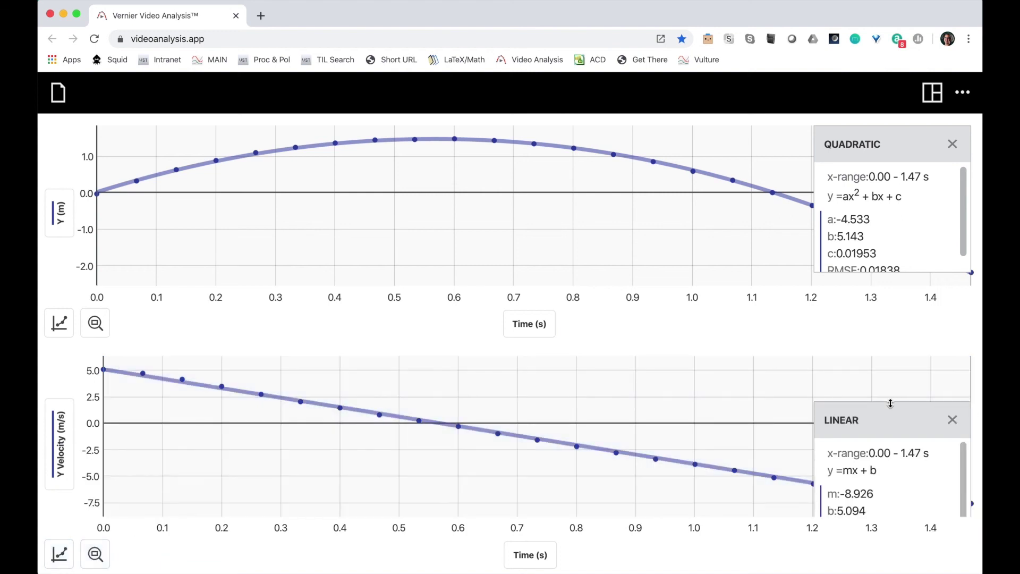
left_click_drag(891, 404, 890, 357)
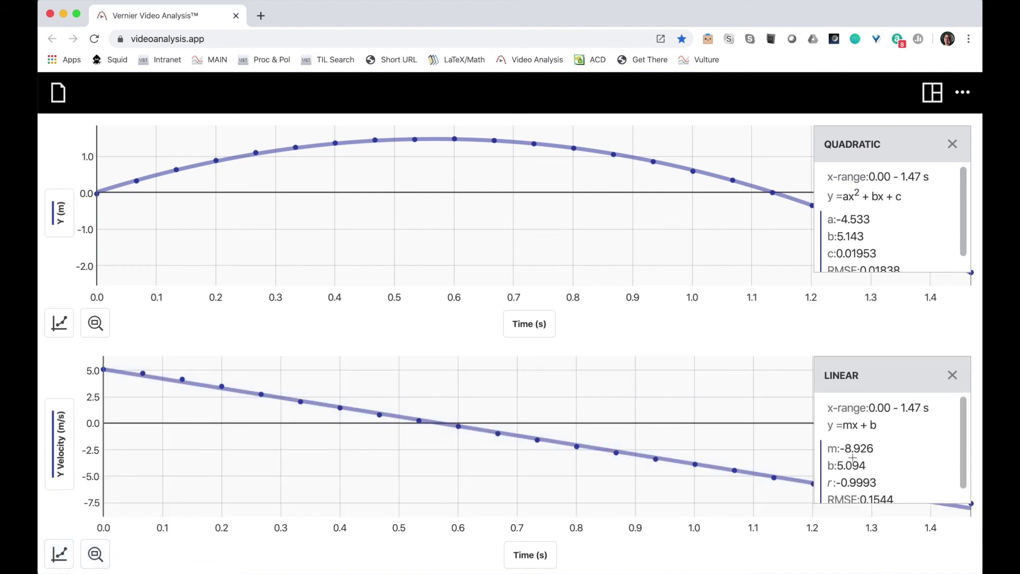